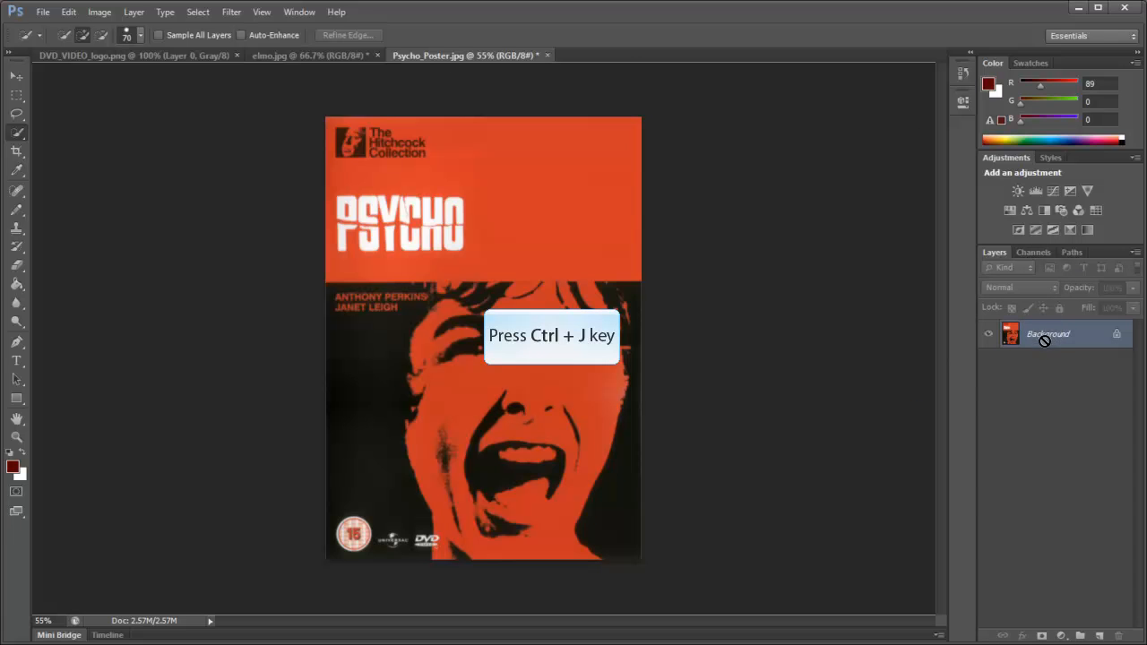
# Duplicate the Background layer of the Psycho poster
pyautogui.hotkey('ctrl', 'j')
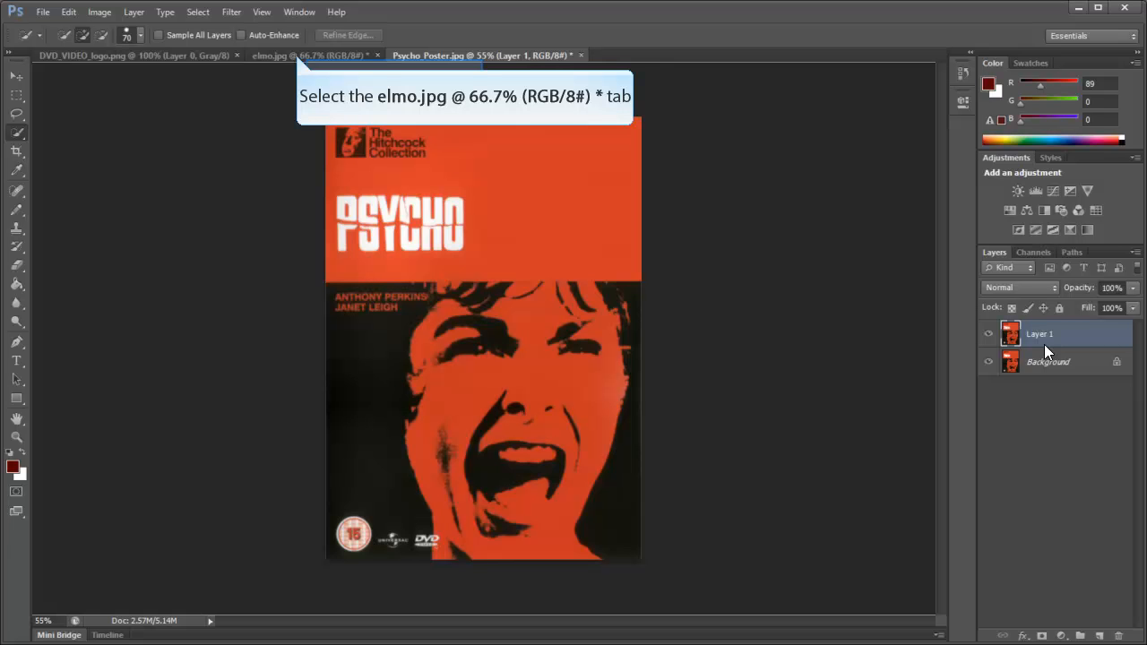
# Select the entire red Elmo puppet in elmo.jpg with the Quick Selection tool, from neck to eyes and hands
pyautogui.click(296, 55)
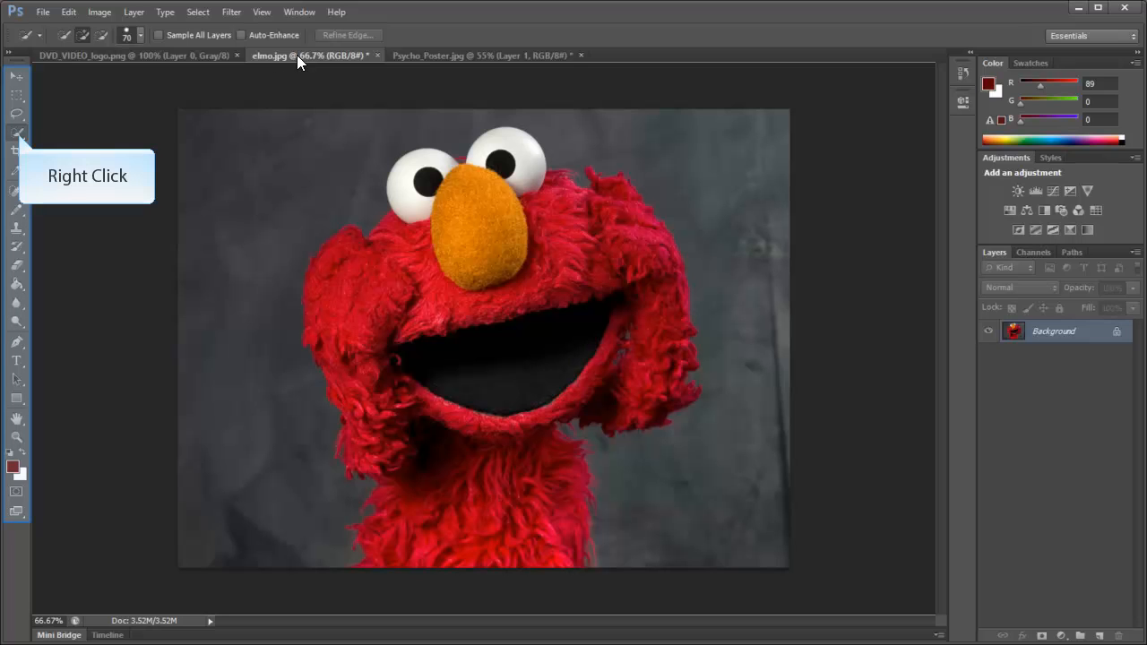
pyautogui.rightClick(20, 136)
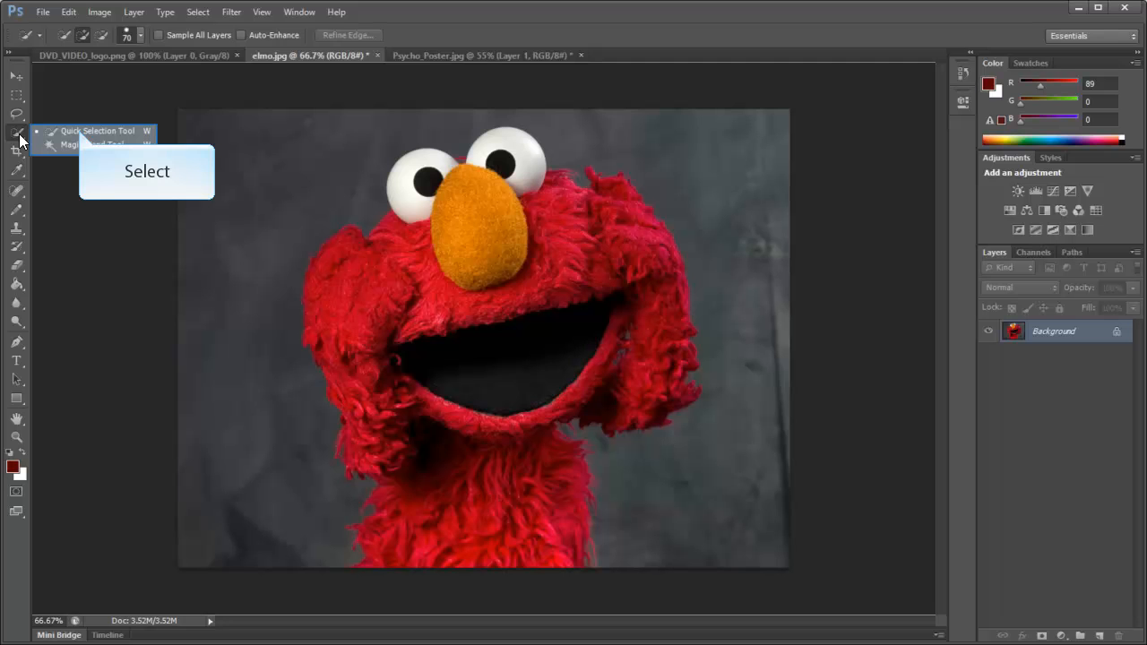
pyautogui.click(79, 131)
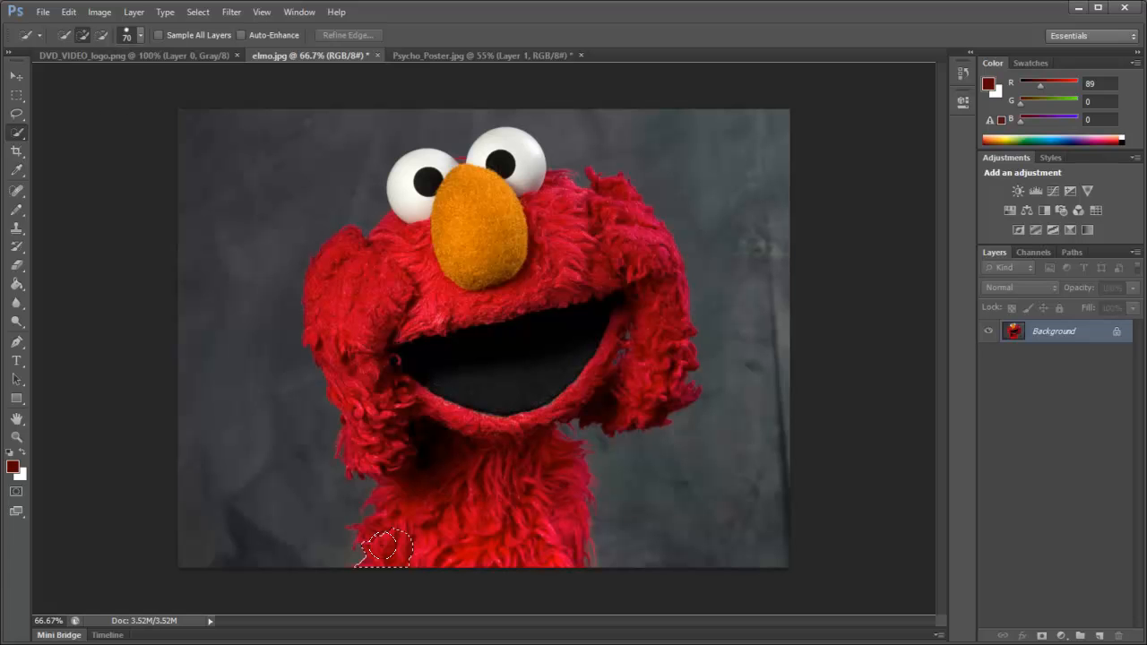
pyautogui.moveTo(383, 546)
pyautogui.mouseDown()
pyautogui.moveTo(400, 452)
pyautogui.moveTo(366, 431)
pyautogui.moveTo(347, 284)
pyautogui.moveTo(434, 232)
pyautogui.moveTo(435, 199)
pyautogui.moveTo(500, 172)
pyautogui.moveTo(548, 211)
pyautogui.moveTo(585, 224)
pyautogui.moveTo(601, 214)
pyautogui.moveTo(647, 342)
pyautogui.moveTo(642, 367)
pyautogui.moveTo(518, 365)
pyautogui.moveTo(481, 432)
pyautogui.moveTo(527, 498)
pyautogui.mouseUp()
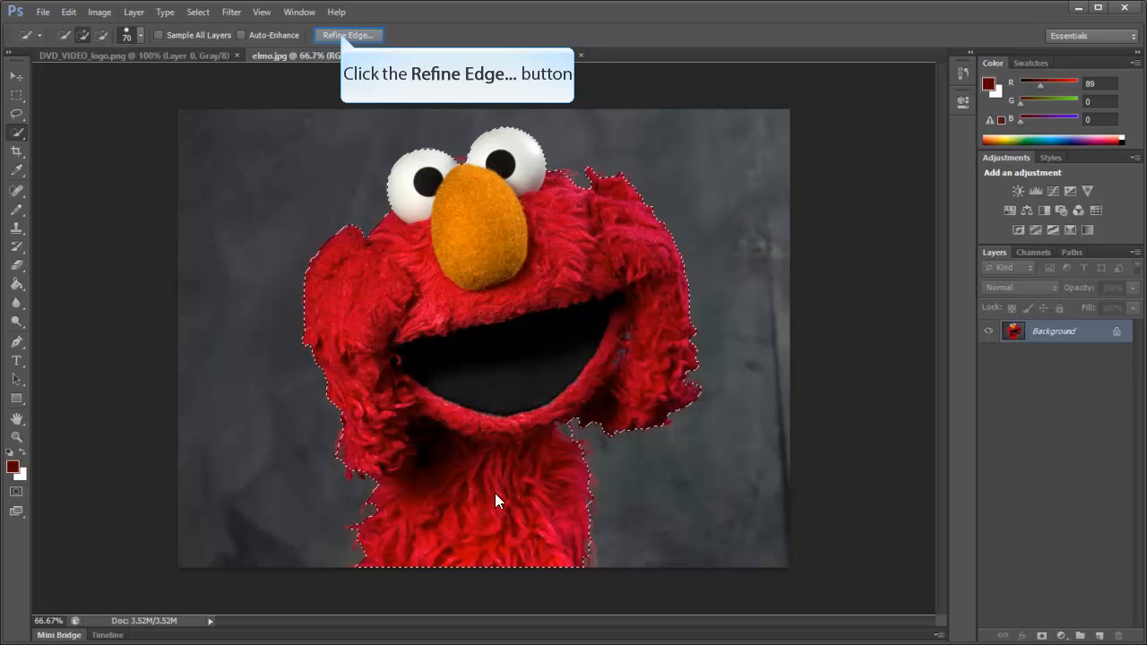
# Refine the edge of the Elmo selection with a 5.5 px radius, brushing along the fur outline, and output it as a selection
pyautogui.click(341, 34)
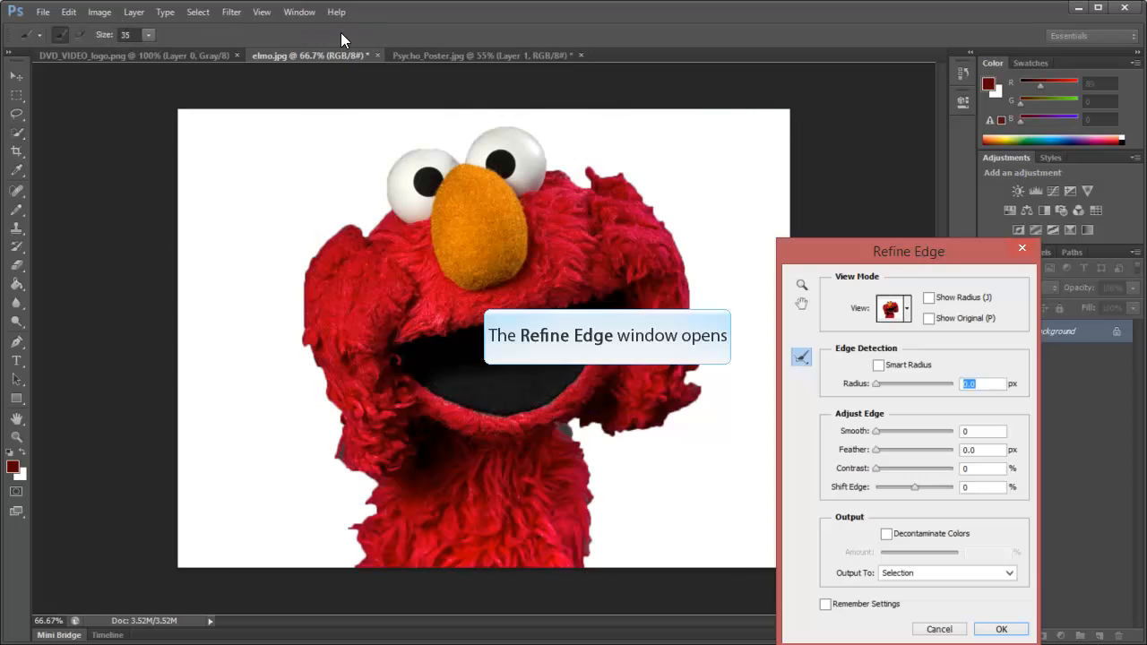
pyautogui.moveTo(876, 384); pyautogui.dragTo(899, 392)
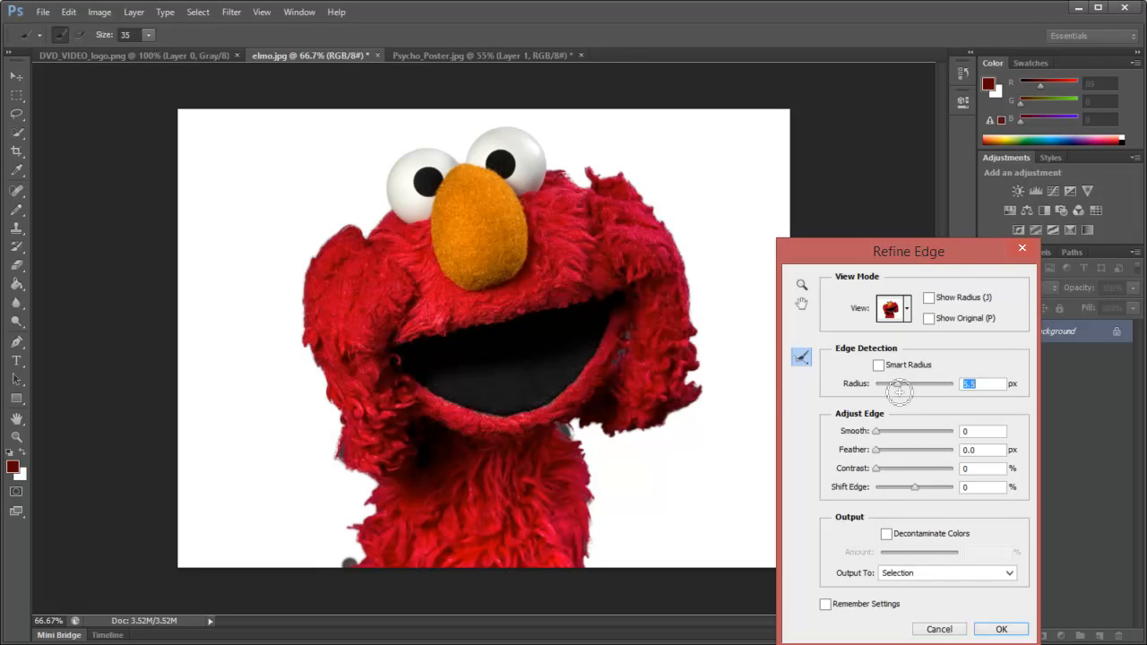
pyautogui.moveTo(356, 567)
pyautogui.mouseDown()
pyautogui.moveTo(350, 529)
pyautogui.moveTo(375, 516)
pyautogui.moveTo(377, 483)
pyautogui.moveTo(338, 459)
pyautogui.moveTo(346, 422)
pyautogui.moveTo(309, 344)
pyautogui.moveTo(311, 262)
pyautogui.moveTo(341, 232)
pyautogui.moveTo(365, 240)
pyautogui.moveTo(390, 221)
pyautogui.moveTo(408, 161)
pyautogui.moveTo(466, 170)
pyautogui.moveTo(481, 143)
pyautogui.moveTo(512, 137)
pyautogui.moveTo(544, 144)
pyautogui.moveTo(556, 178)
pyautogui.moveTo(579, 189)
pyautogui.moveTo(595, 192)
pyautogui.moveTo(593, 169)
pyautogui.moveTo(647, 193)
pyautogui.moveTo(679, 248)
pyautogui.moveTo(701, 331)
pyautogui.moveTo(700, 400)
pyautogui.moveTo(686, 415)
pyautogui.moveTo(625, 439)
pyautogui.moveTo(579, 425)
pyautogui.moveTo(582, 468)
pyautogui.moveTo(598, 490)
pyautogui.moveTo(589, 563)
pyautogui.moveTo(586, 536)
pyautogui.mouseUp()
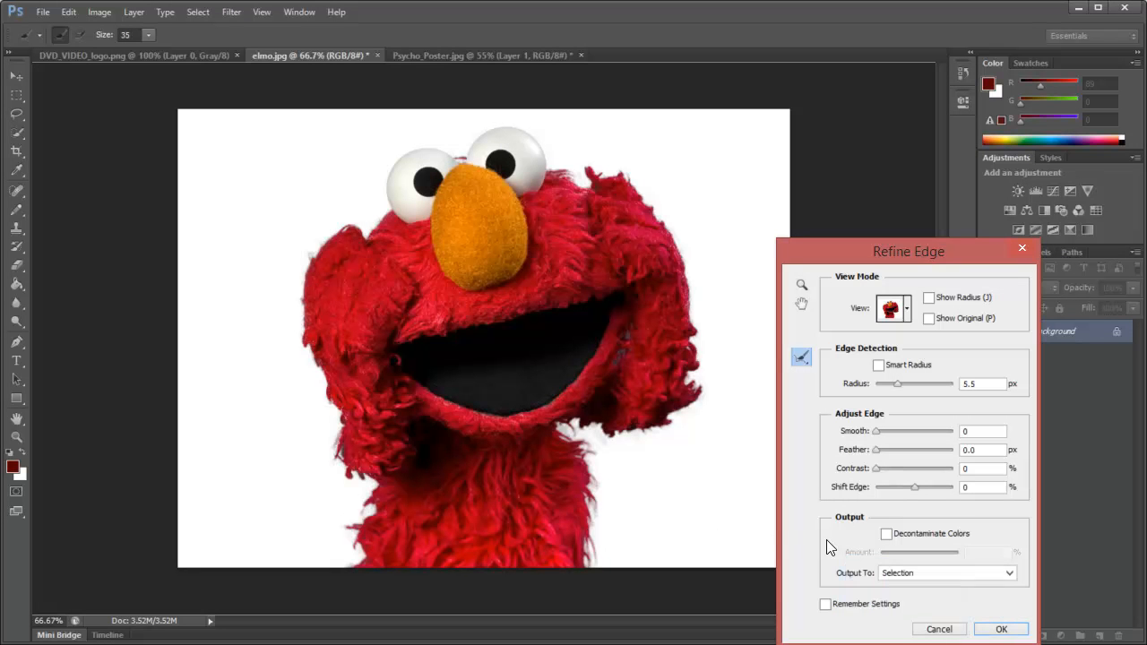
pyautogui.click(1000, 630)
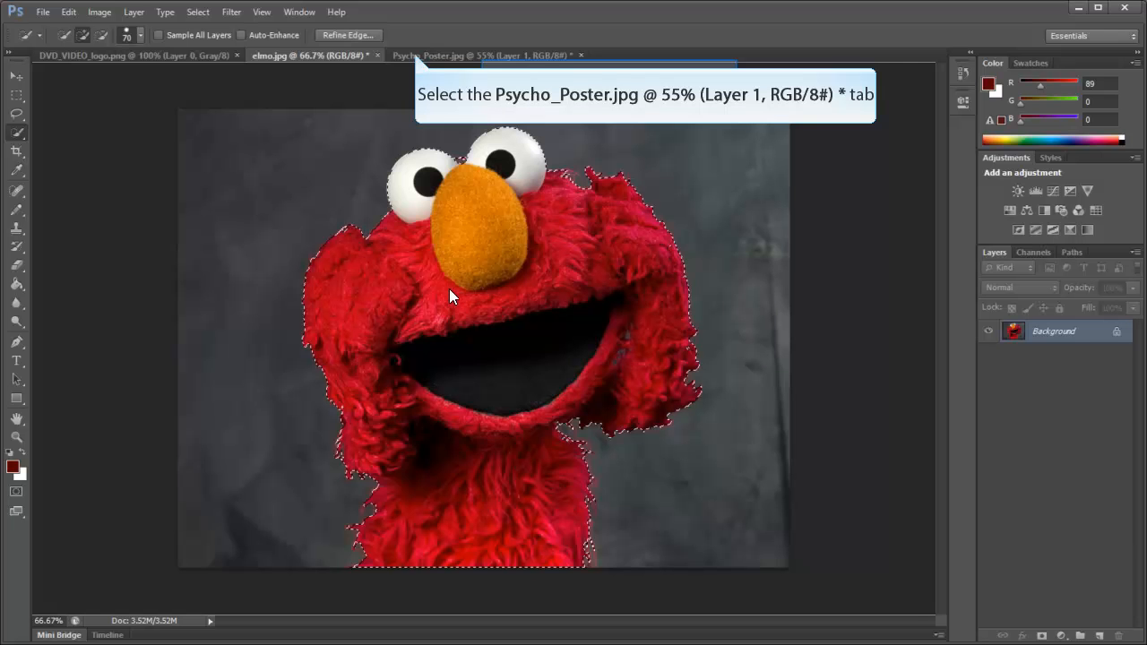
# Paste the Elmo cutout into Psycho_Poster.jpg and move it down over the screaming face, clear of the PSYCHO title
pyautogui.click(415, 55)
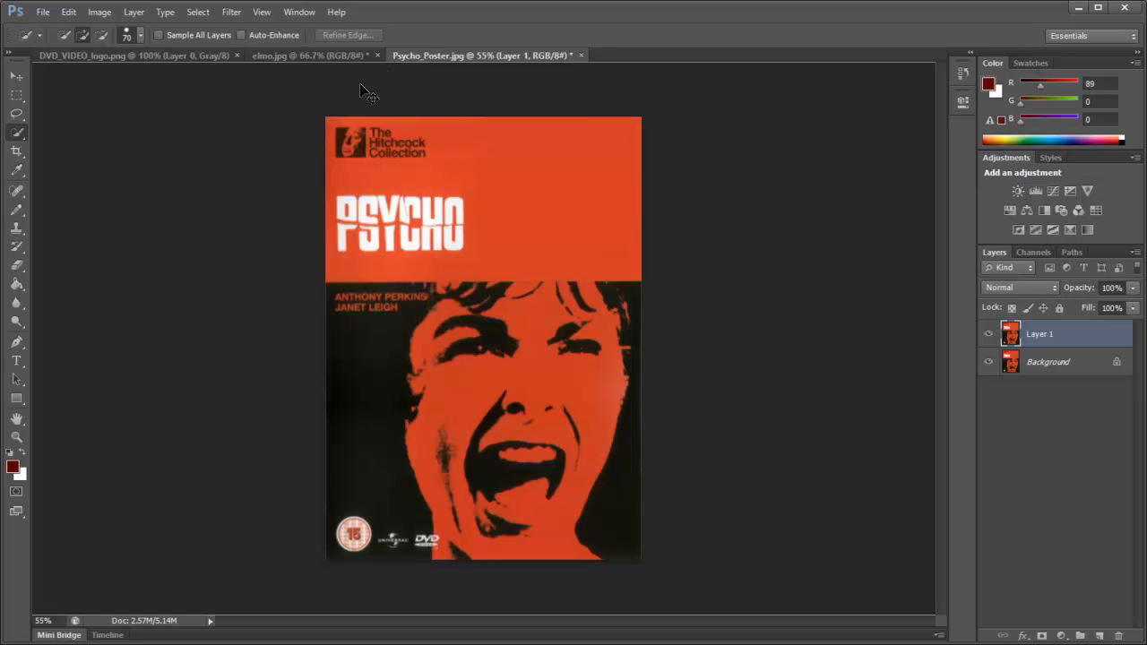
pyautogui.hotkey('ctrl', 'v')
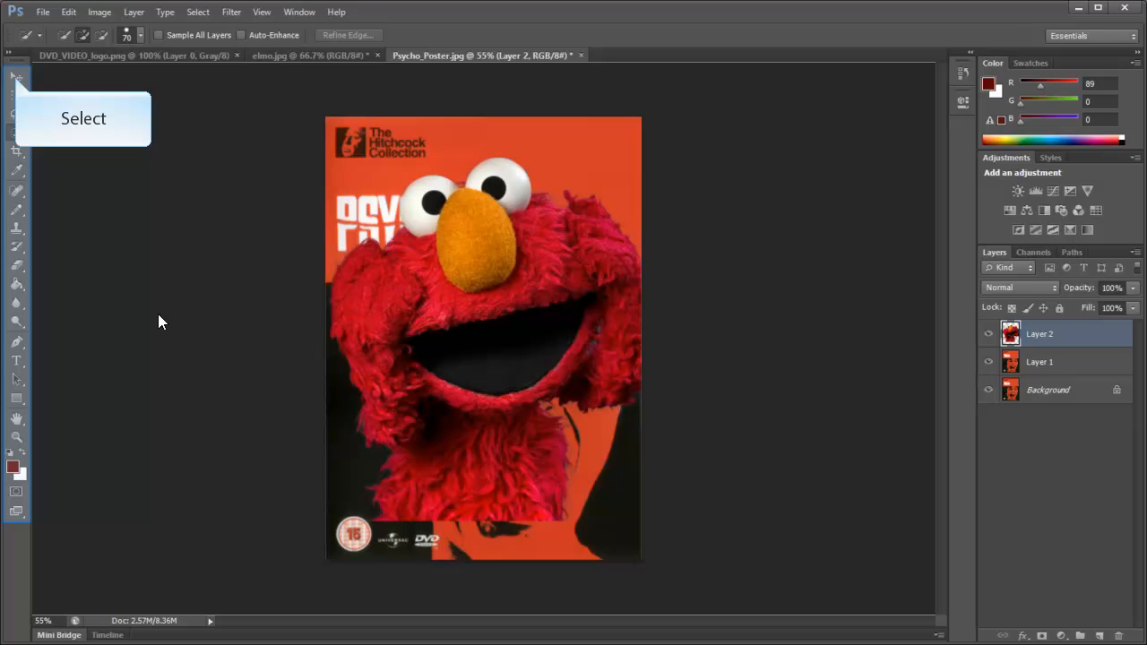
pyautogui.click(16, 77)
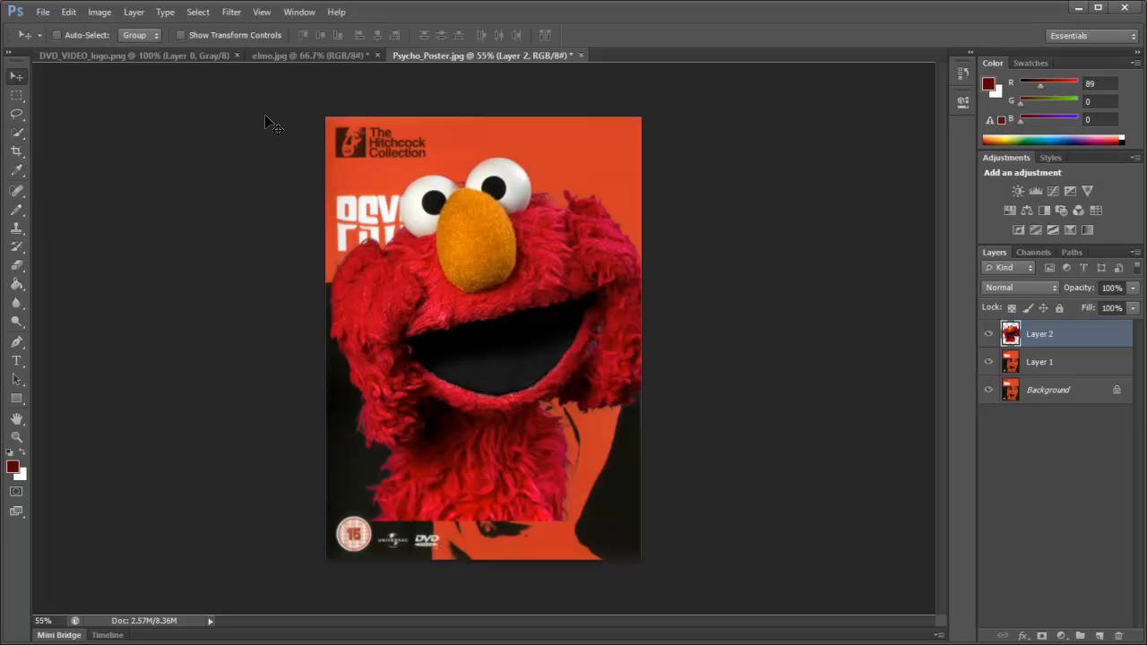
pyautogui.moveTo(408, 327); pyautogui.dragTo(439, 404)
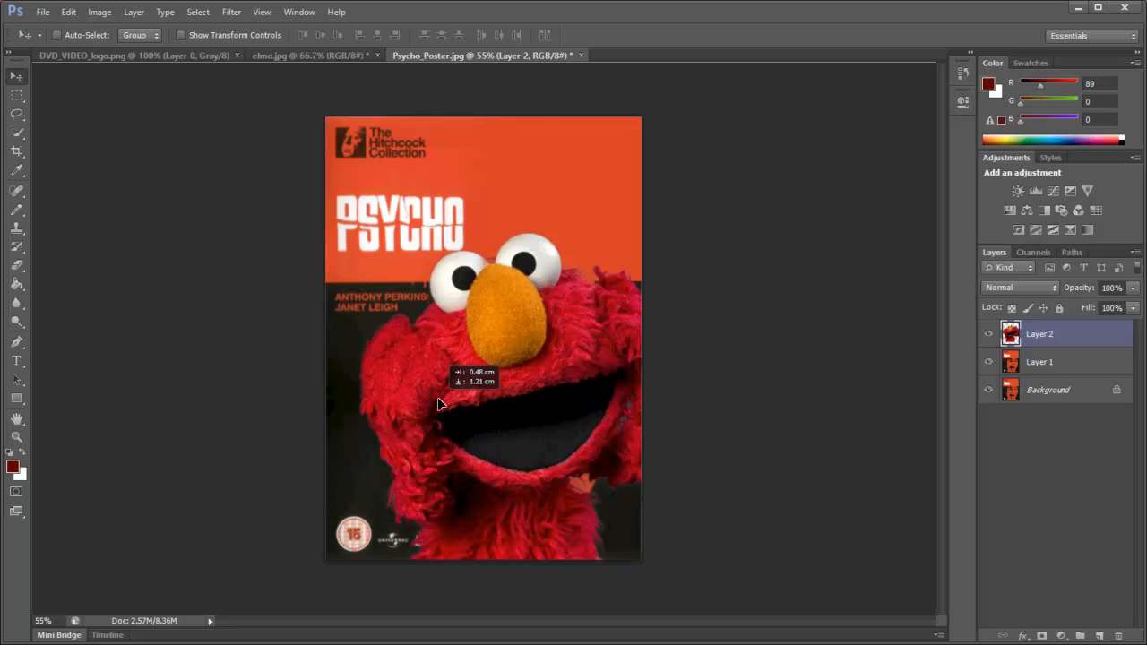
pyautogui.moveTo(433, 405); pyautogui.dragTo(435, 406)
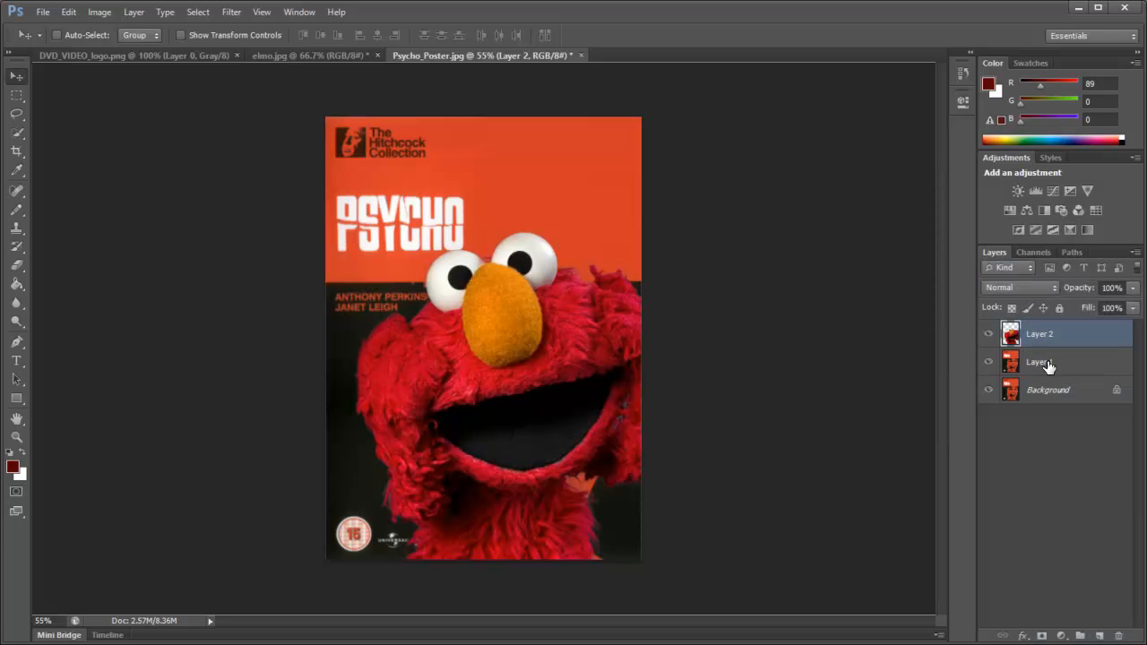
# On Layer 1, paint over the leftover orange face around Elmo using a 23 px Pencil in the poster's sampled dark colour, #171812
pyautogui.click(1048, 364)
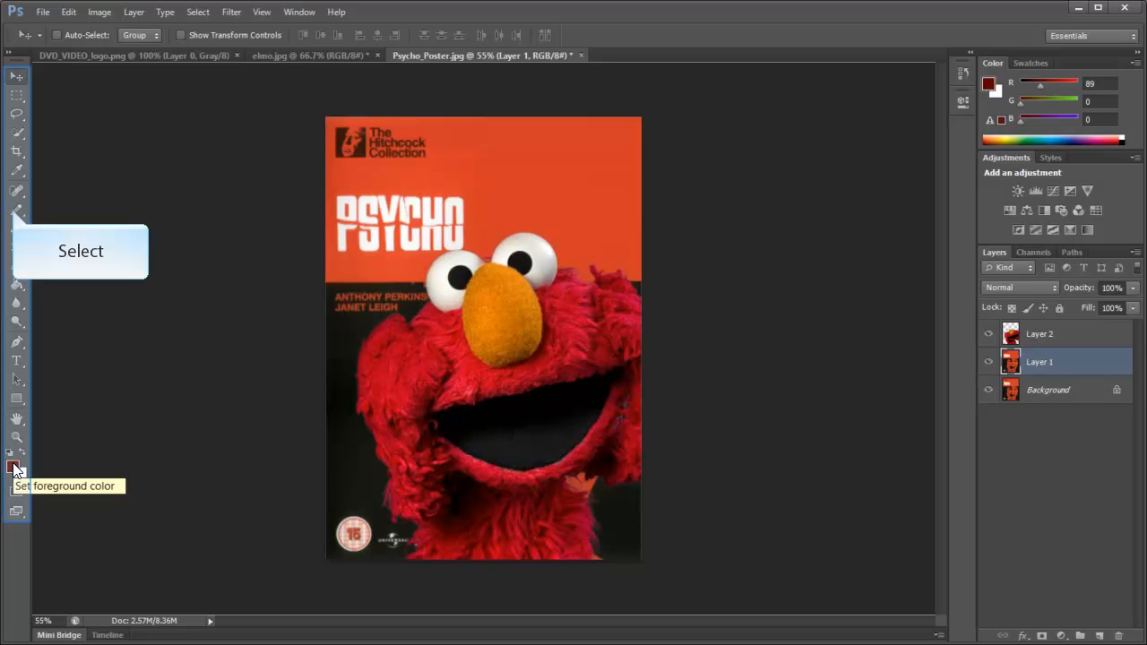
pyautogui.click(15, 213)
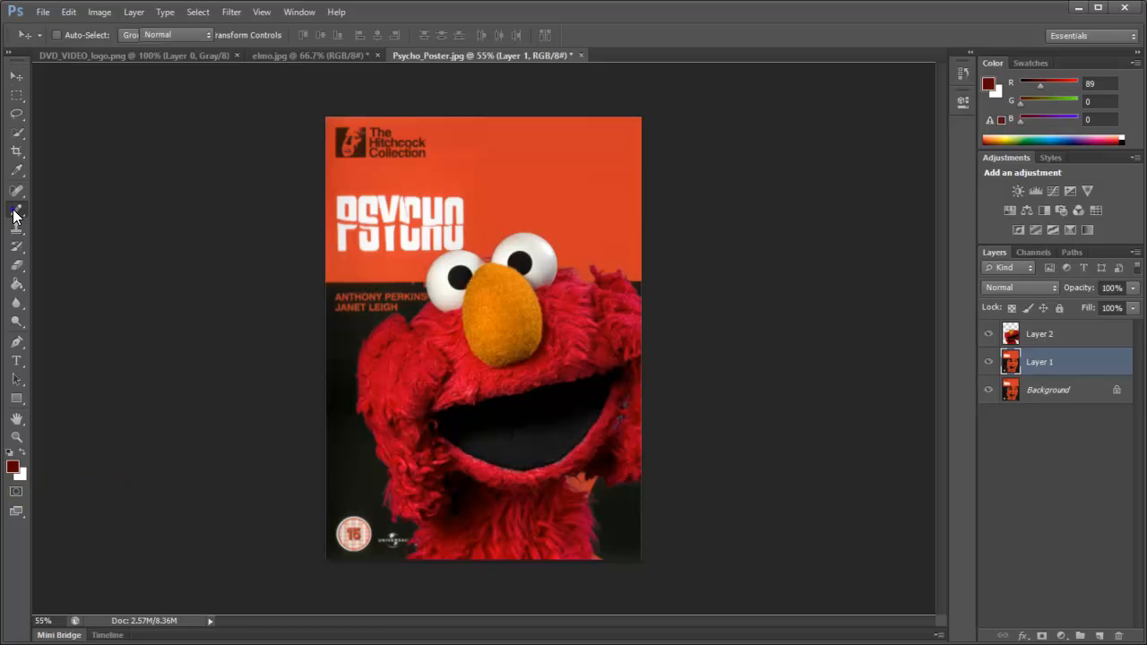
pyautogui.rightClick(14, 213)
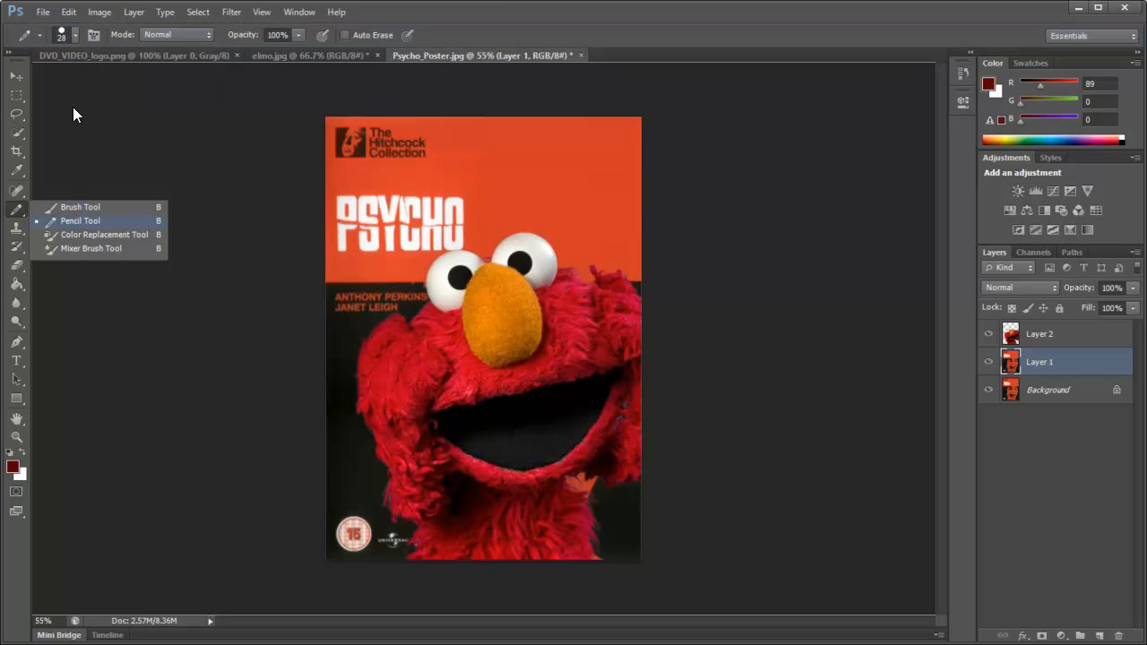
pyautogui.click(74, 36)
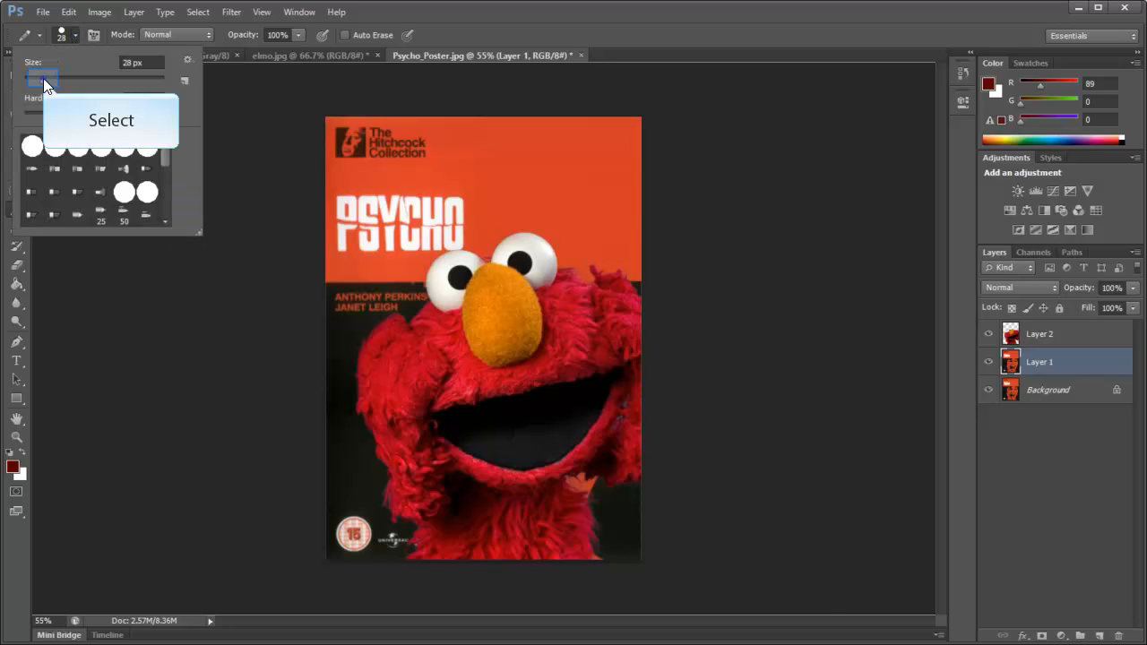
pyautogui.click(43, 78)
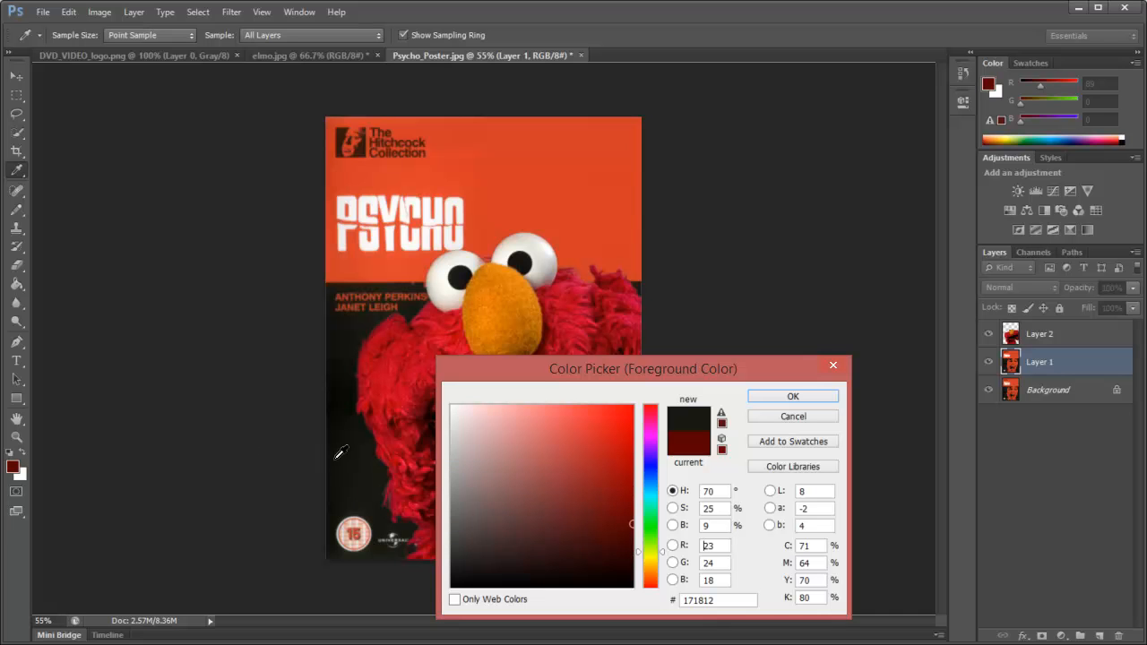
pyautogui.click(363, 454)
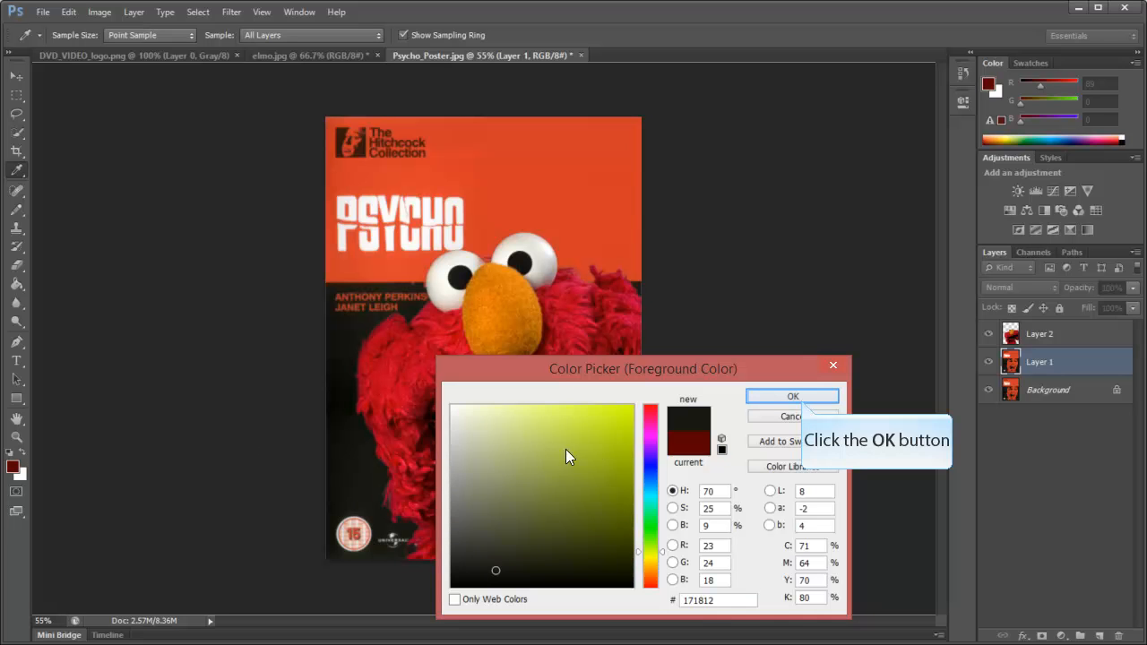
pyautogui.click(796, 400)
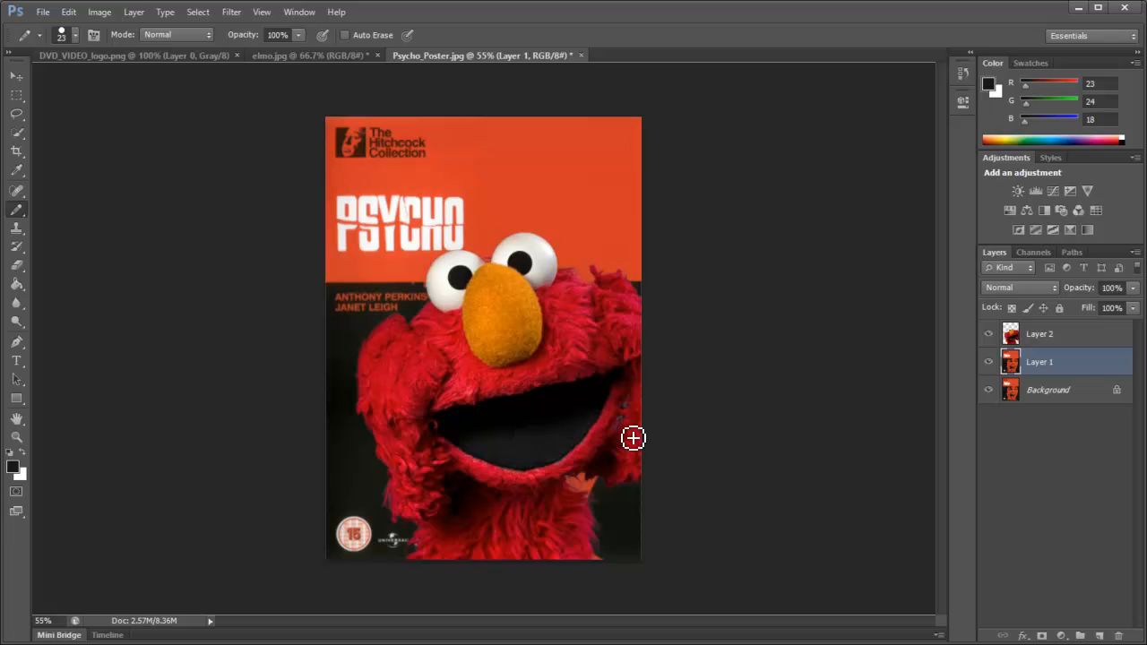
pyautogui.moveTo(605, 488)
pyautogui.mouseDown()
pyautogui.moveTo(578, 497)
pyautogui.moveTo(593, 477)
pyautogui.moveTo(571, 493)
pyautogui.moveTo(594, 476)
pyautogui.mouseUp()
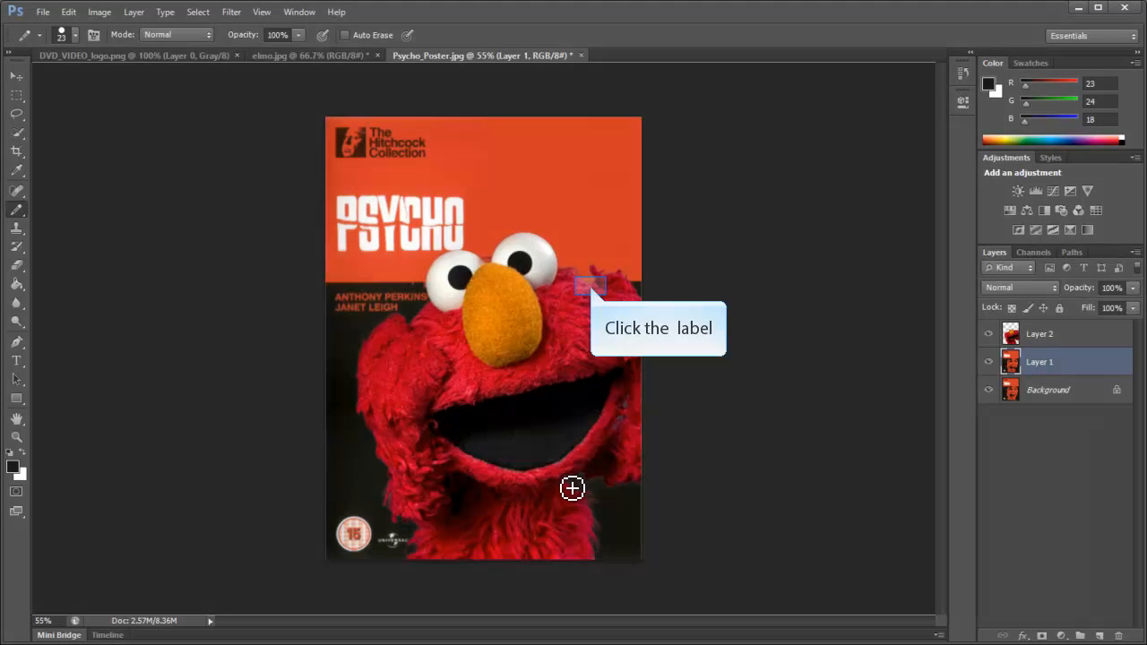
pyautogui.click(595, 293)
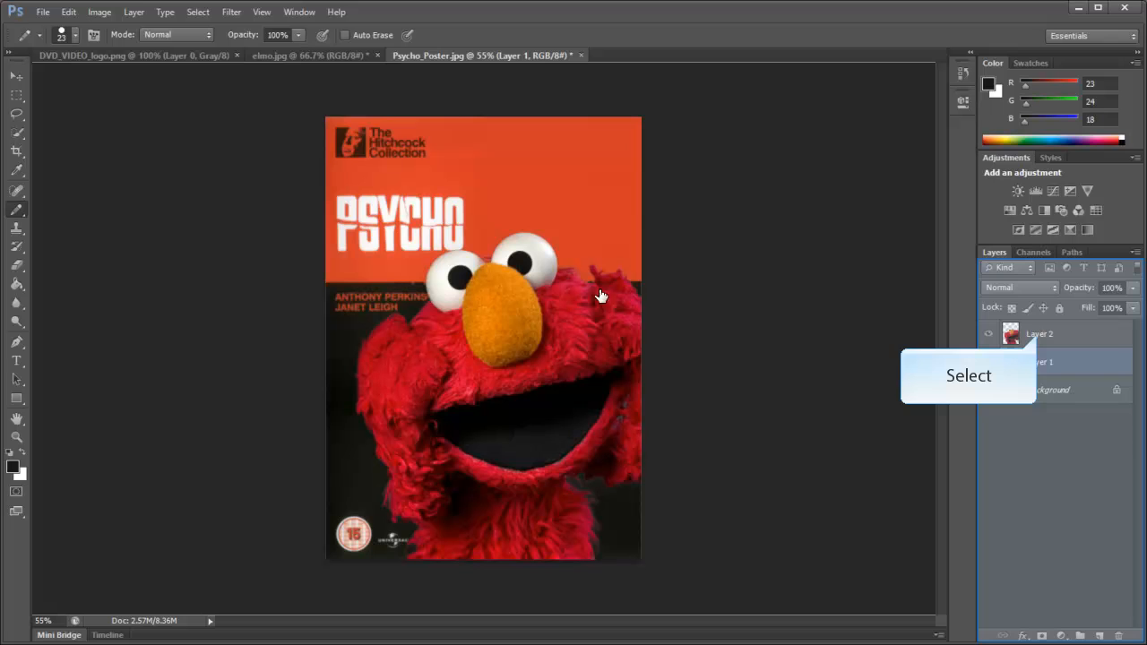
# Switch to the Eraser tool on Layer 2 and apply the Blur filter to that layer twice
pyautogui.click(1039, 337)
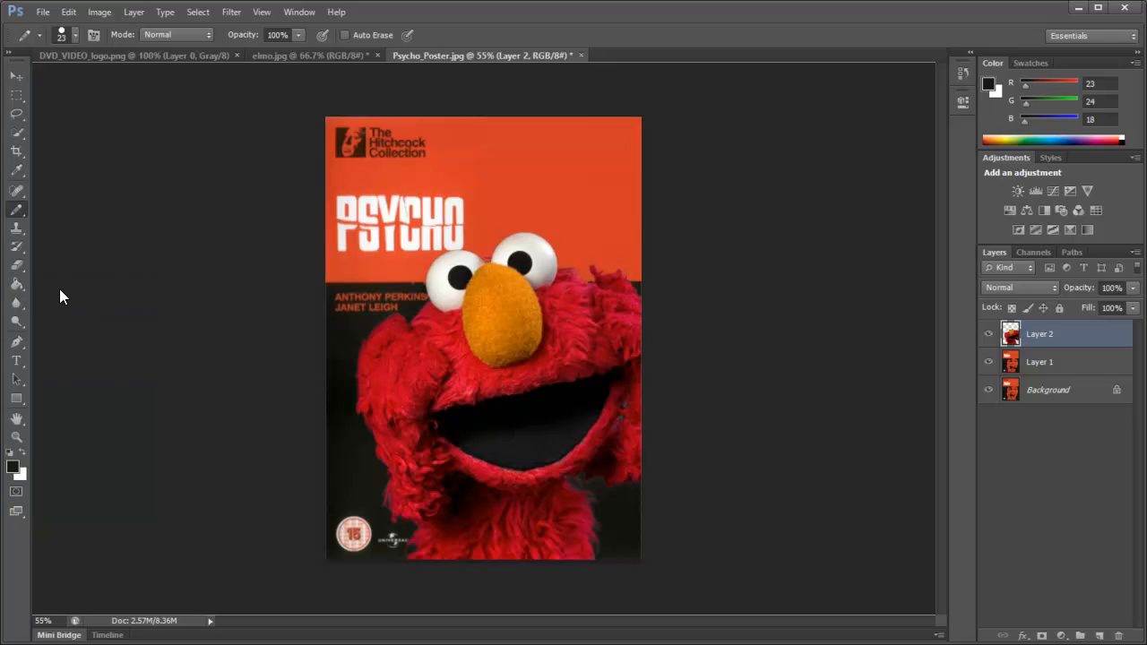
pyautogui.click(18, 267)
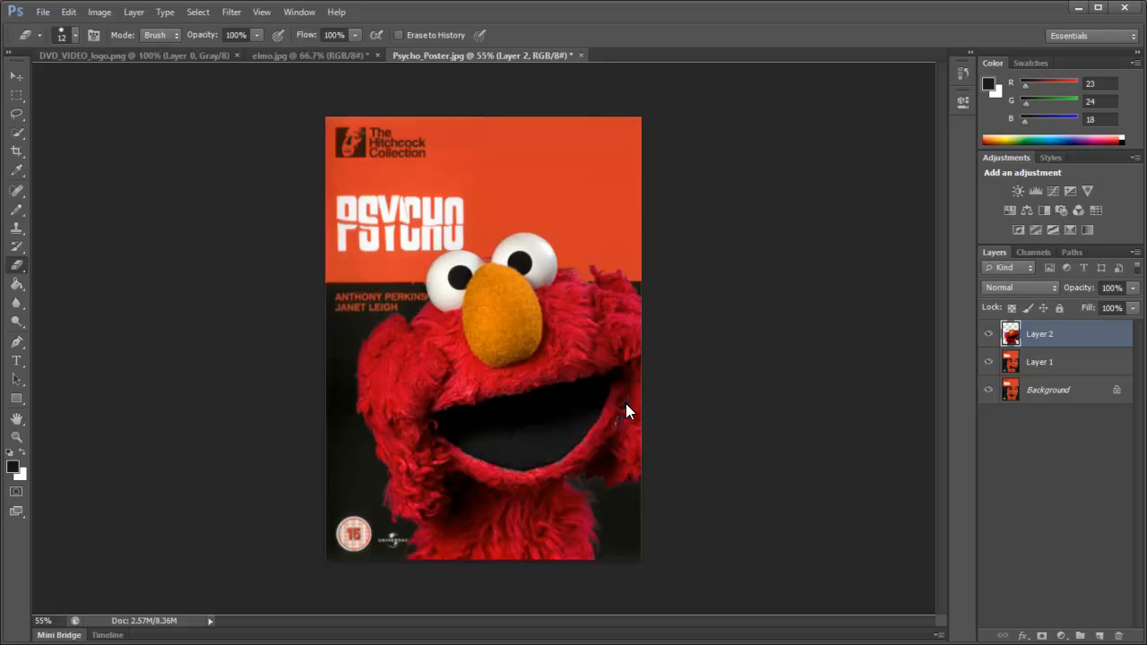
pyautogui.click(231, 15)
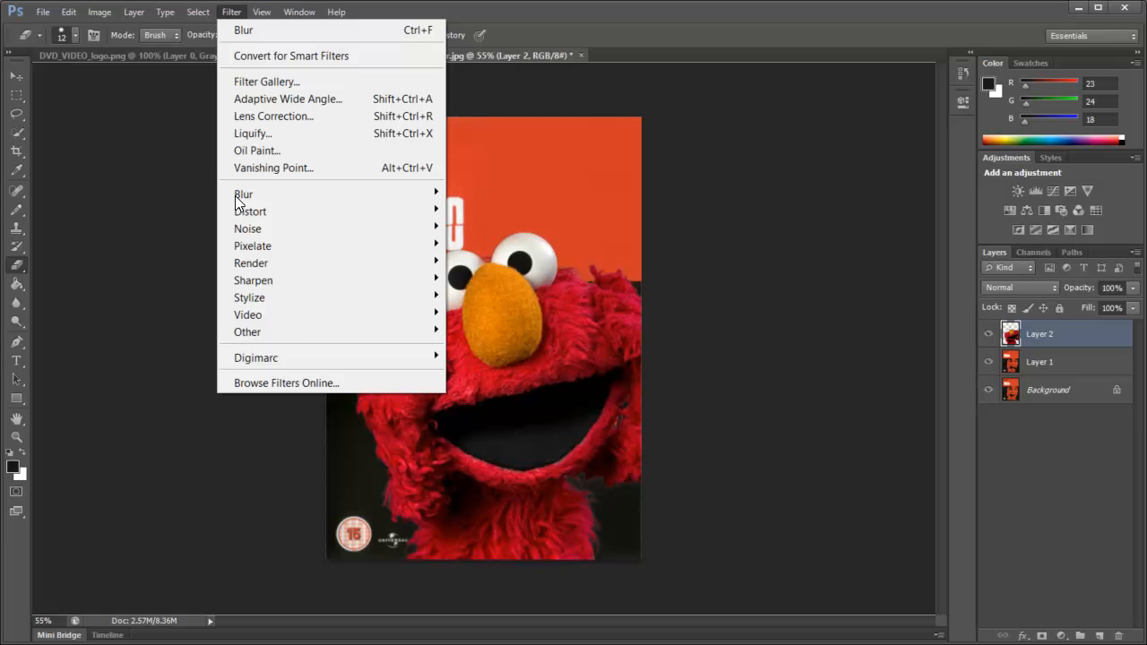
pyautogui.moveTo(237, 199)
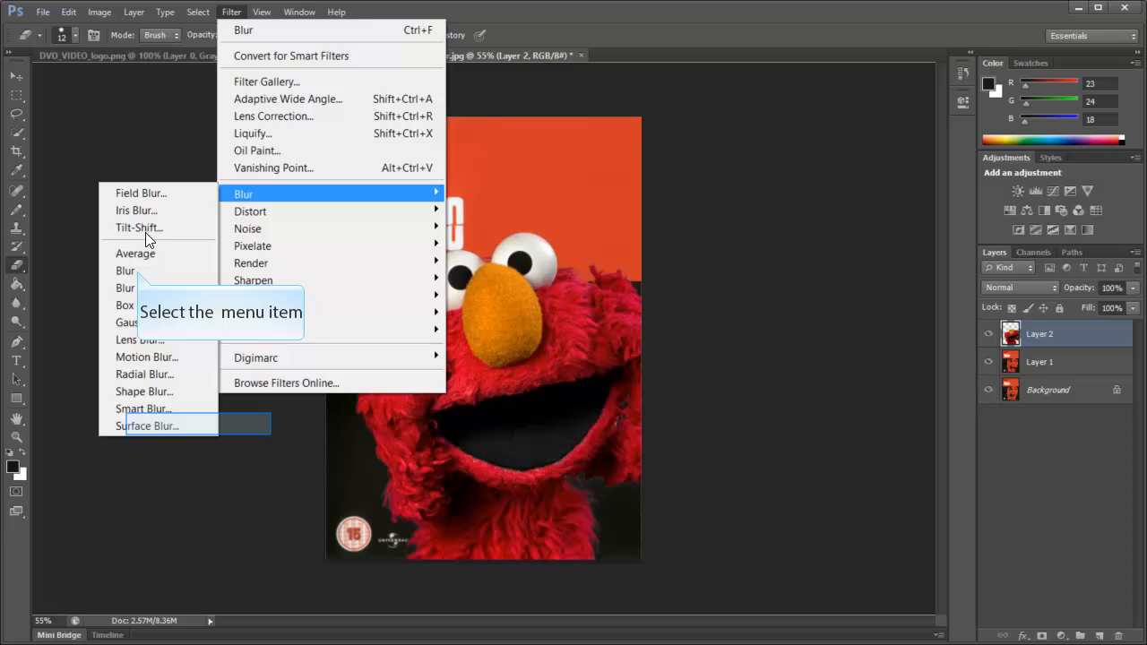
pyautogui.click(137, 270)
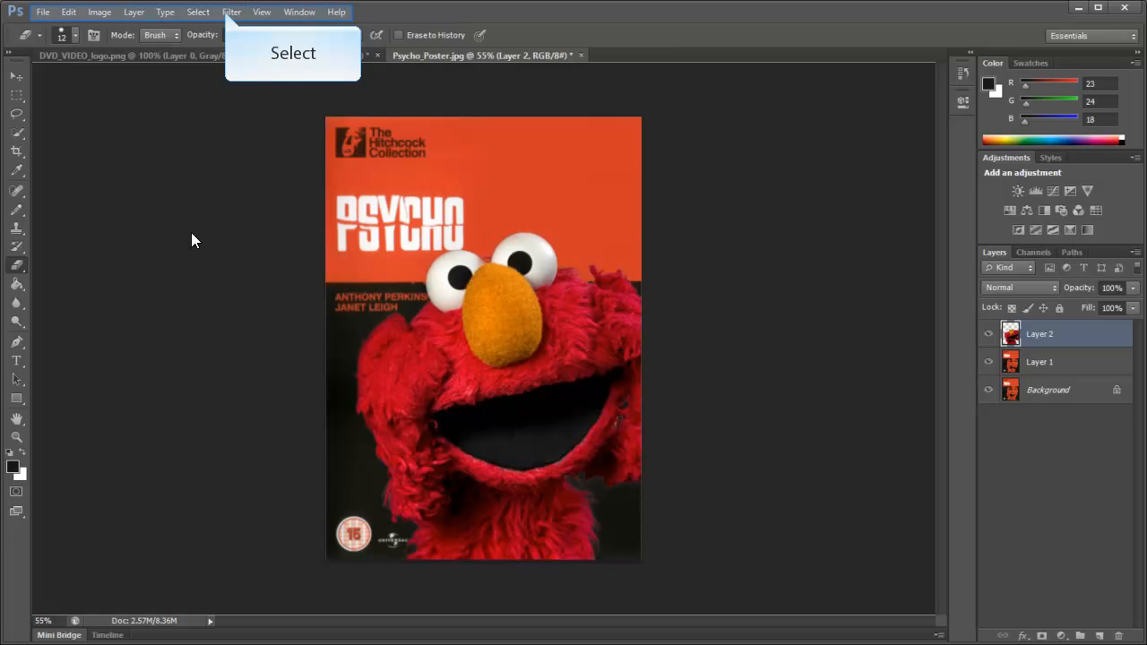
pyautogui.click(231, 13)
pyautogui.hotkey('ctrl', 'f')
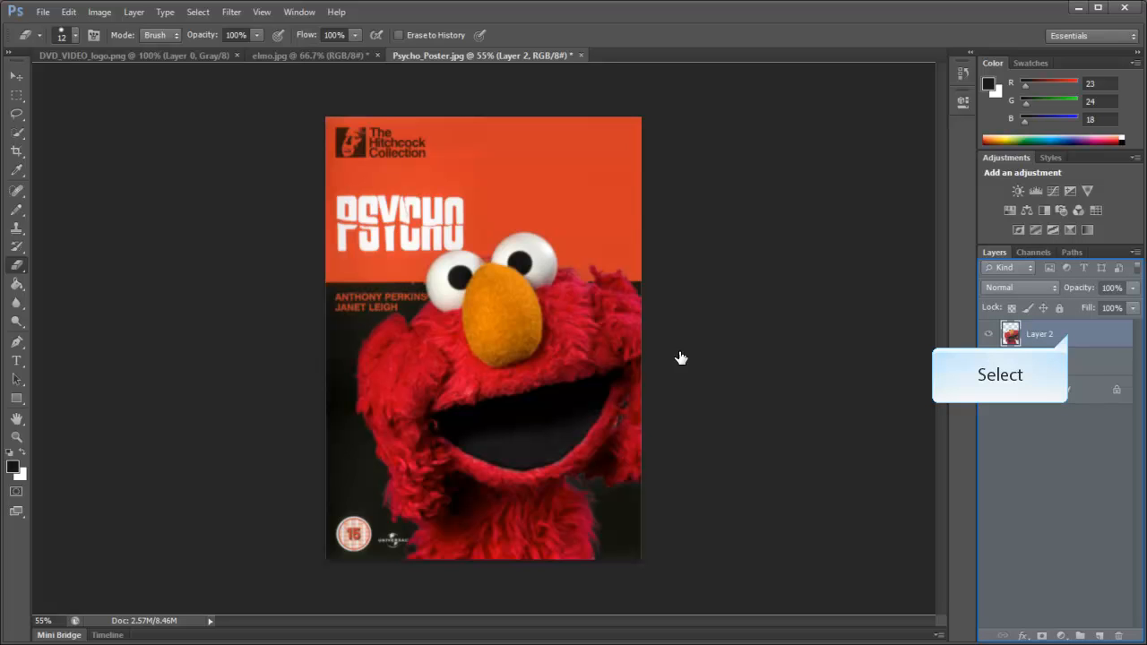
# Duplicate Layer 2 and set the copy's blend mode to Multiply
pyautogui.click(1069, 336)
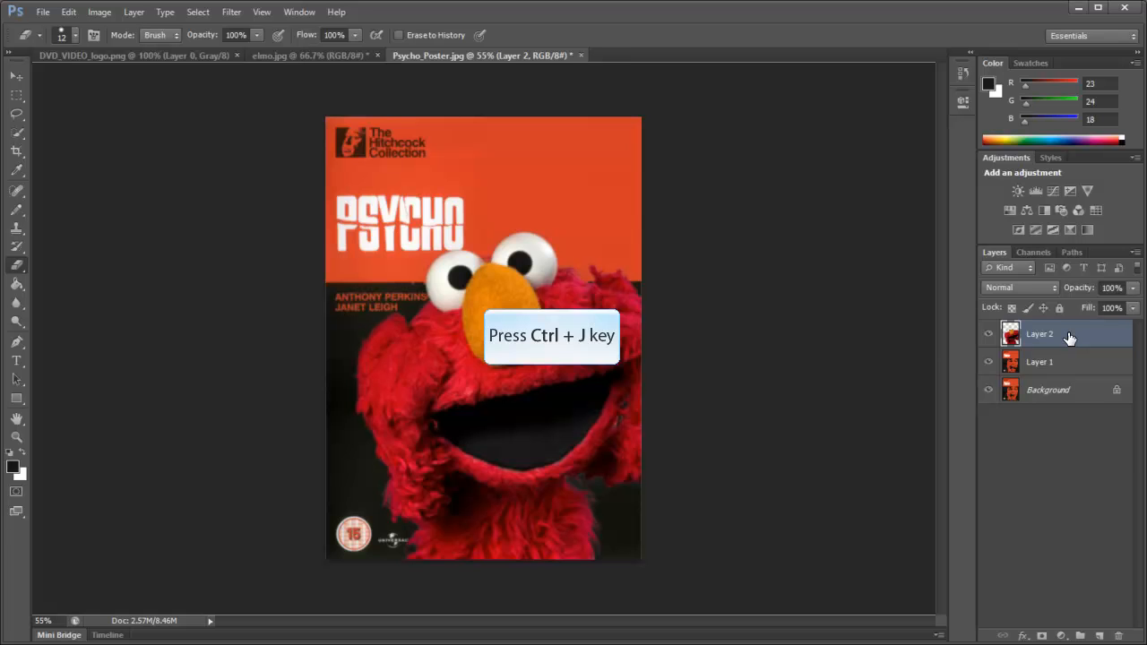
pyautogui.hotkey('ctrl', 'j')
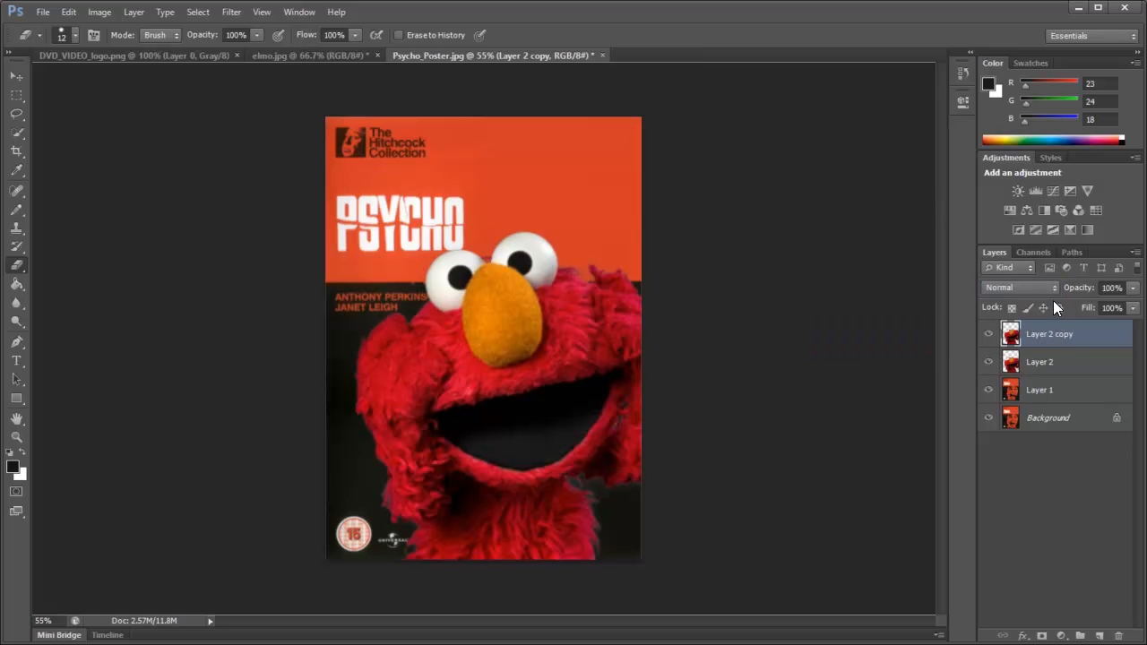
pyautogui.click(1053, 286)
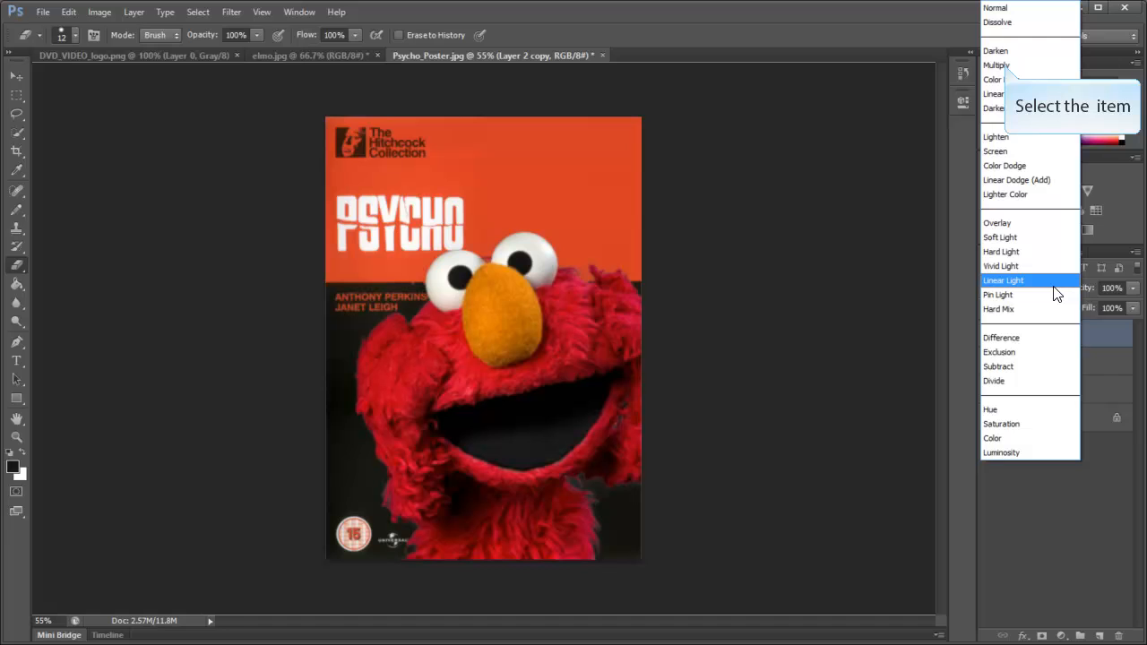
pyautogui.click(995, 65)
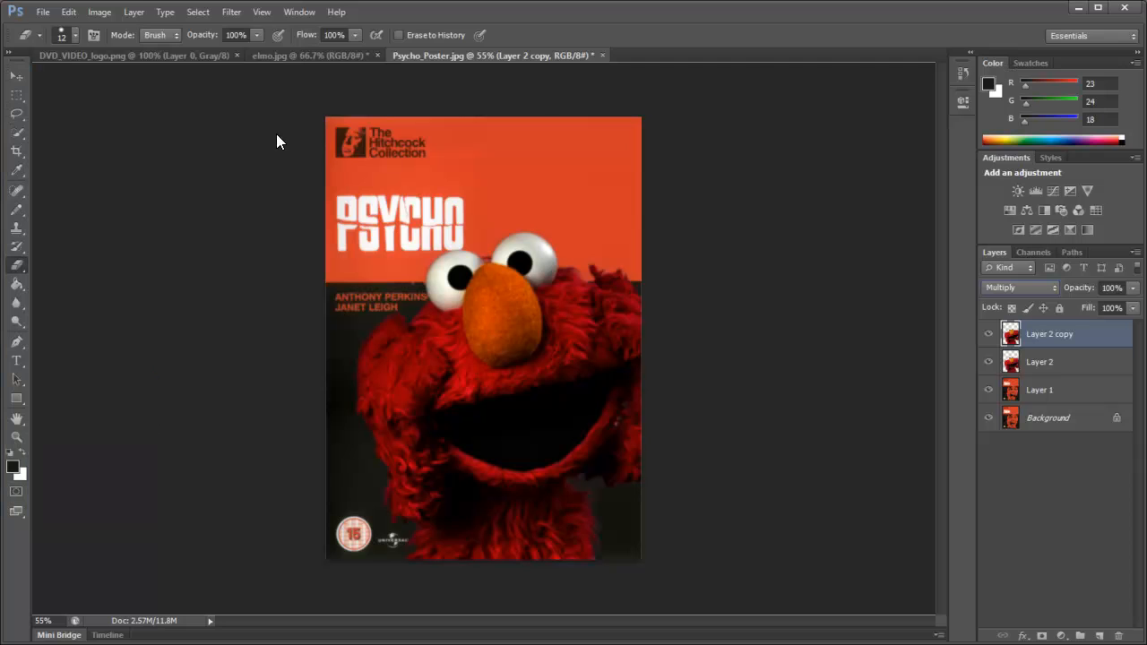
# Set the Type tool's text colour to the orange sampled from the poster beneath the PSYCHO title, #df442e
pyautogui.click(16, 360)
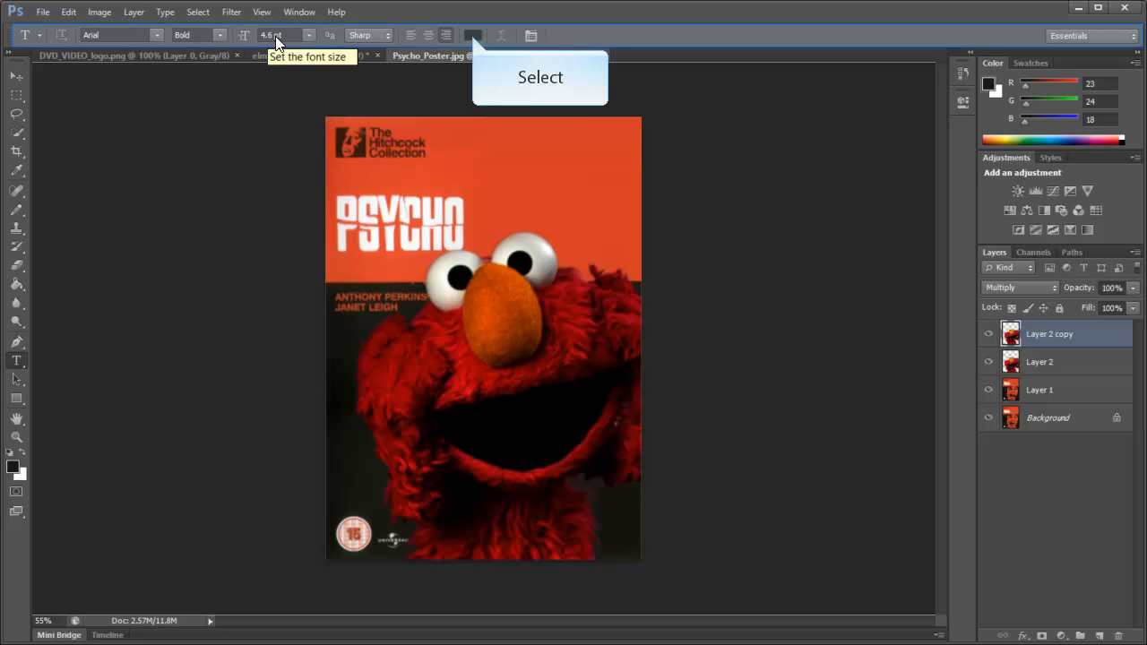
pyautogui.click(473, 35)
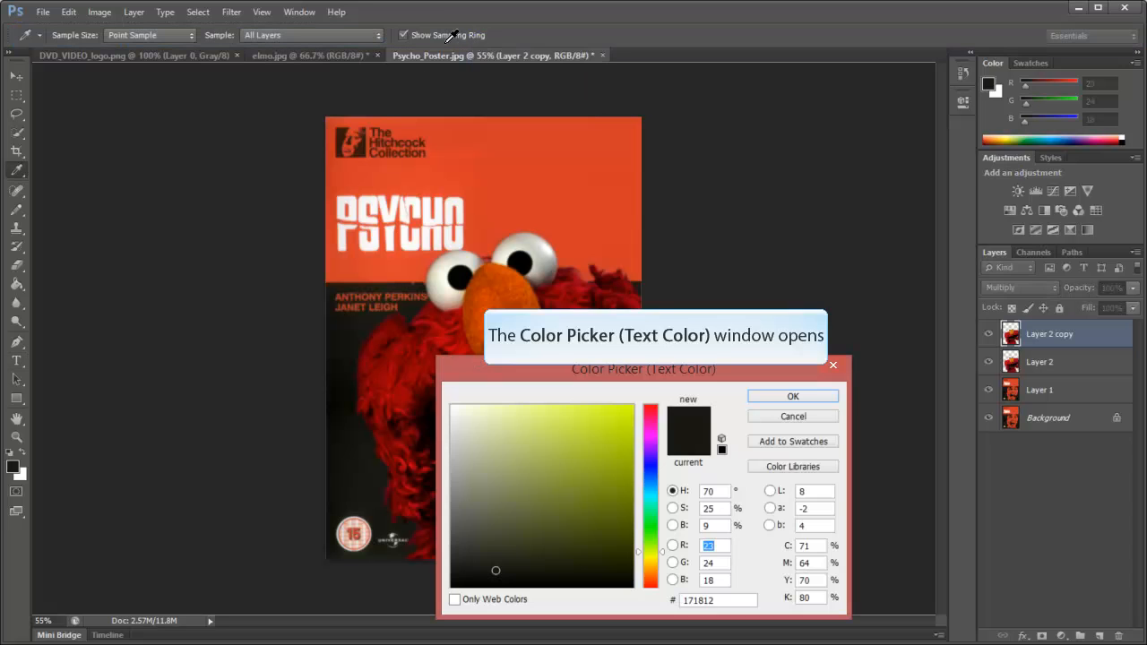
pyautogui.click(391, 262)
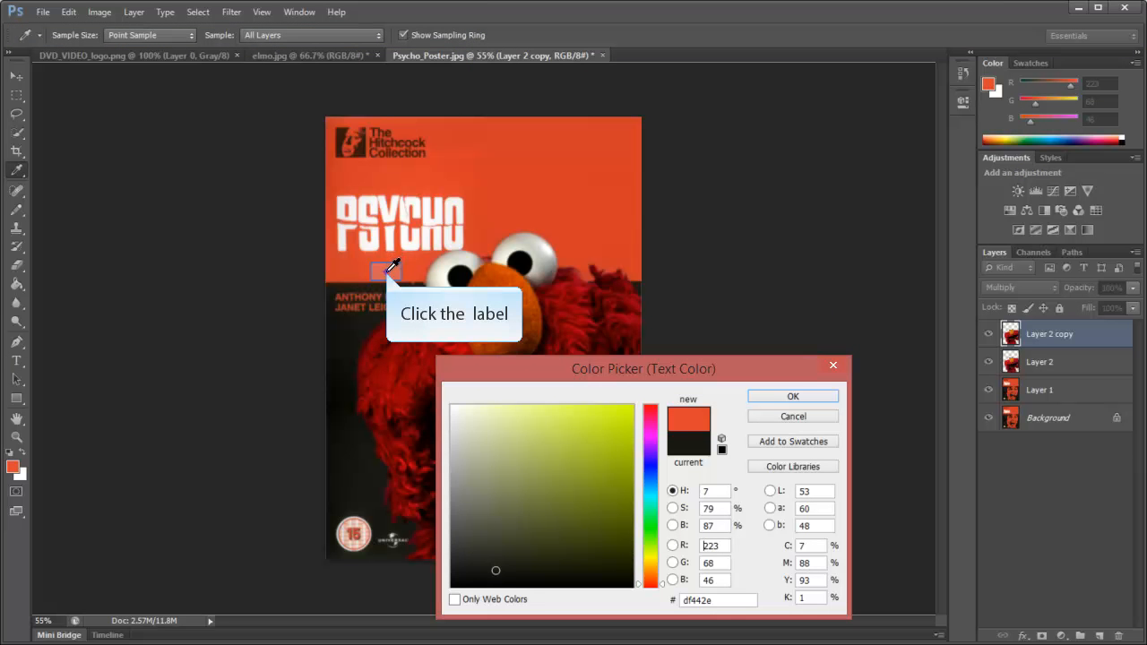
pyautogui.click(386, 271)
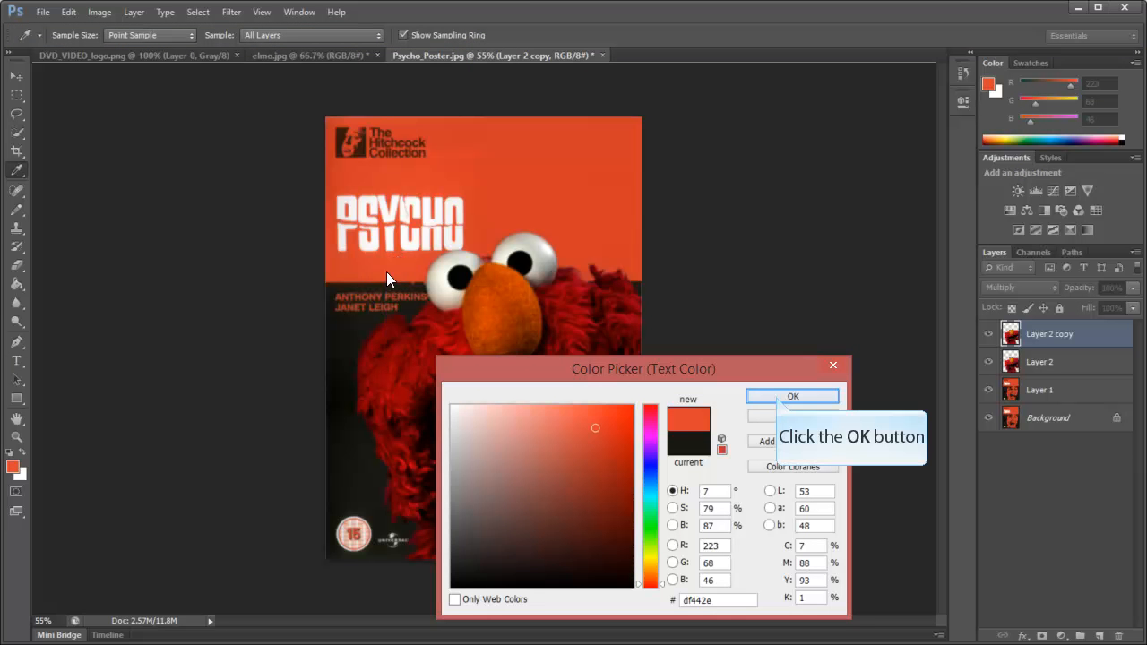
pyautogui.click(776, 395)
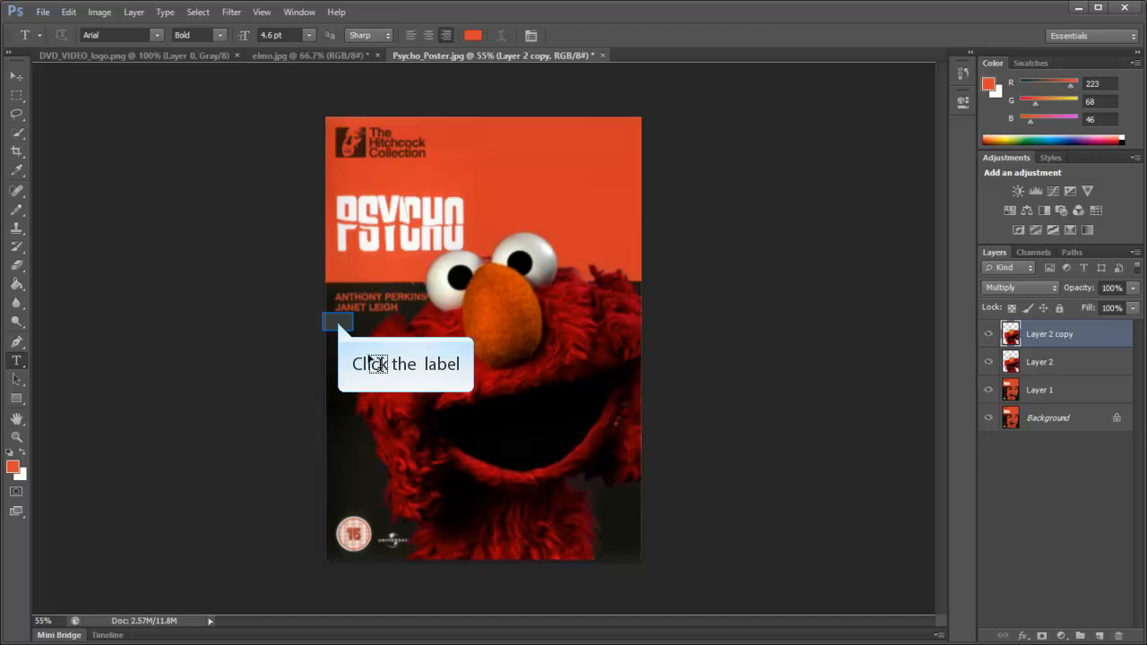
# Add the text ELMO in Arial Bold 4.6 pt below the actor credits and commit it
pyautogui.click(337, 320)
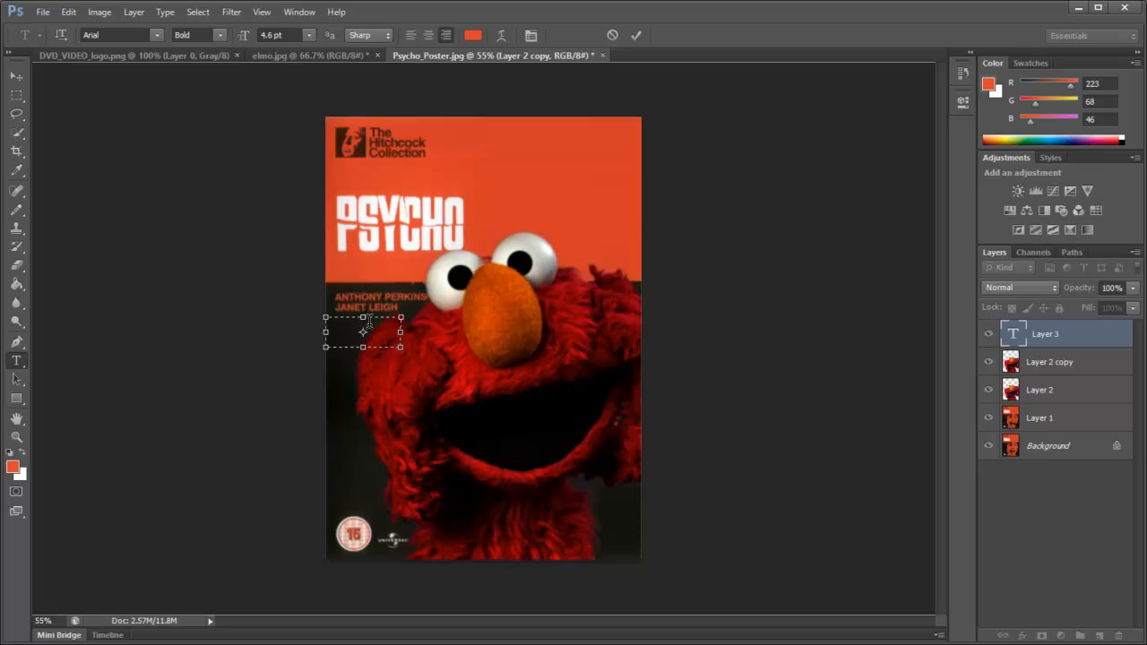
pyautogui.write('ELMO')
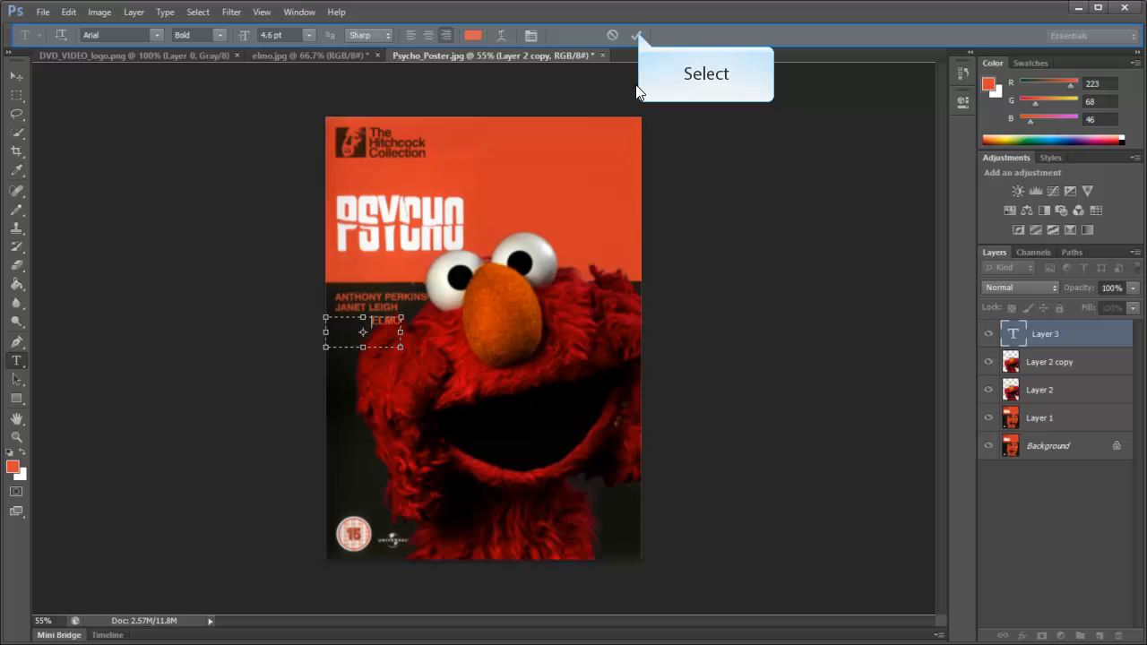
pyautogui.click(637, 35)
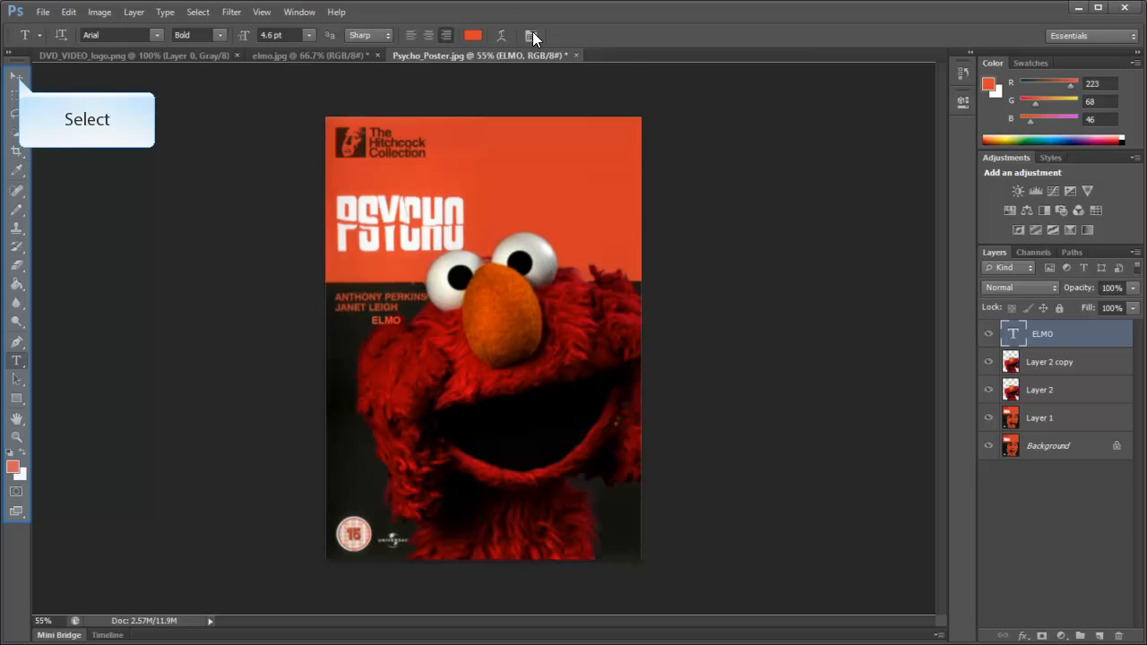
# Move the ELMO text directly beneath the actor credits, aligned with their left edge, and reapply the Blur filter to it as a rasterized layer
pyautogui.click(19, 77)
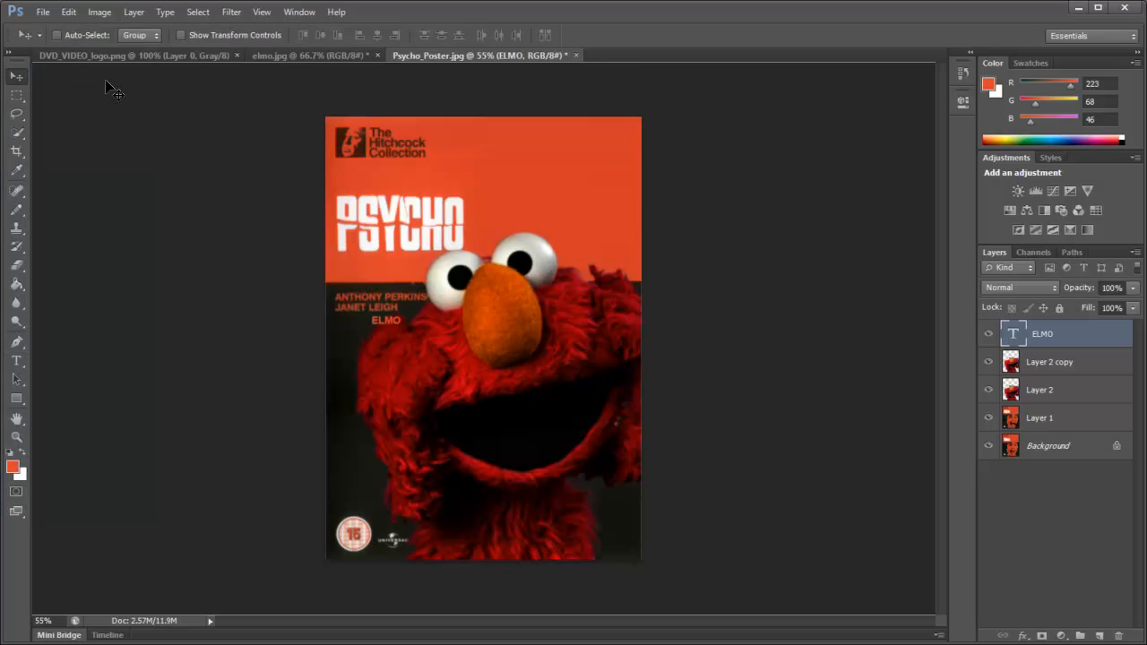
pyautogui.moveTo(387, 328); pyautogui.dragTo(355, 326)
pyautogui.press('Left')
pyautogui.press('Left')
pyautogui.press('Left')
pyautogui.press('Left')
pyautogui.press('Left')
pyautogui.press('Left')
pyautogui.press('Left')
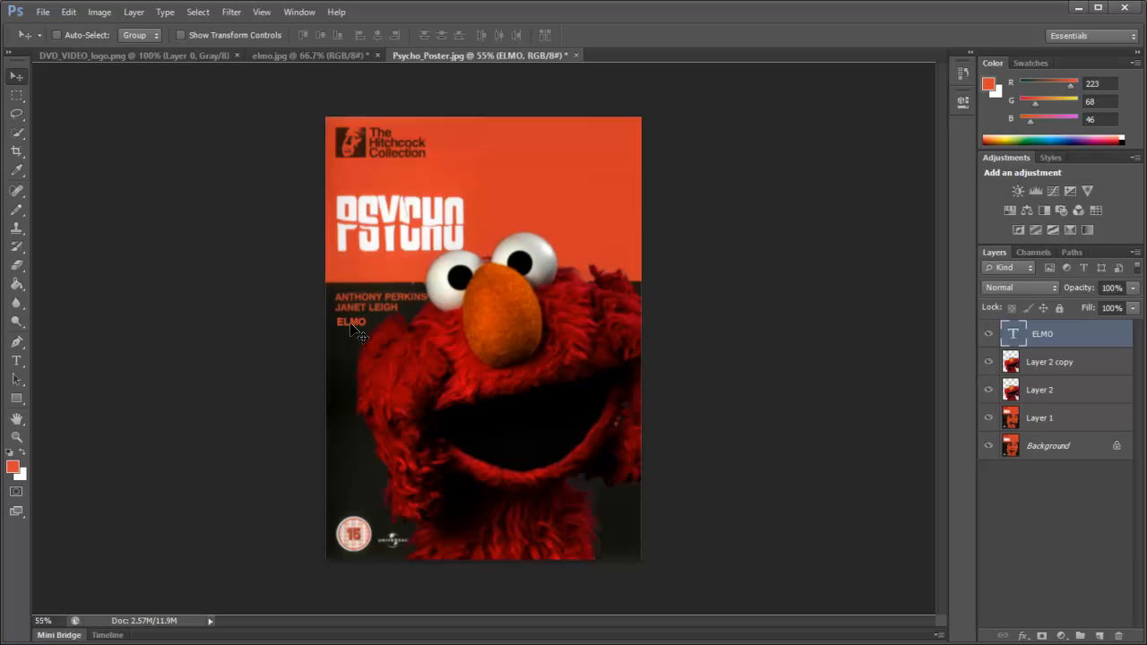
pyautogui.press('Up')
pyautogui.press('Up')
pyautogui.press('Up')
pyautogui.press('Up')
pyautogui.press('Up')
pyautogui.hotkey('ctrl', 'f')
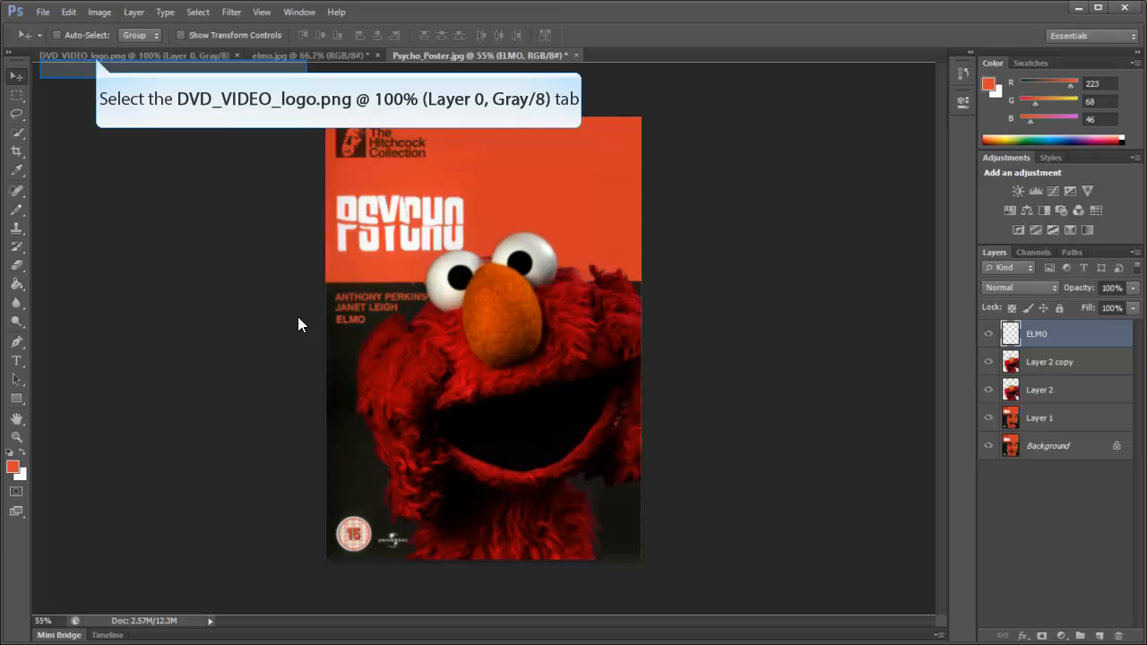
# Copy the whole DVD logo from DVD_VIDEO_logo.png and paste it into Psycho_Poster.jpg as a new layer
pyautogui.click(96, 57)
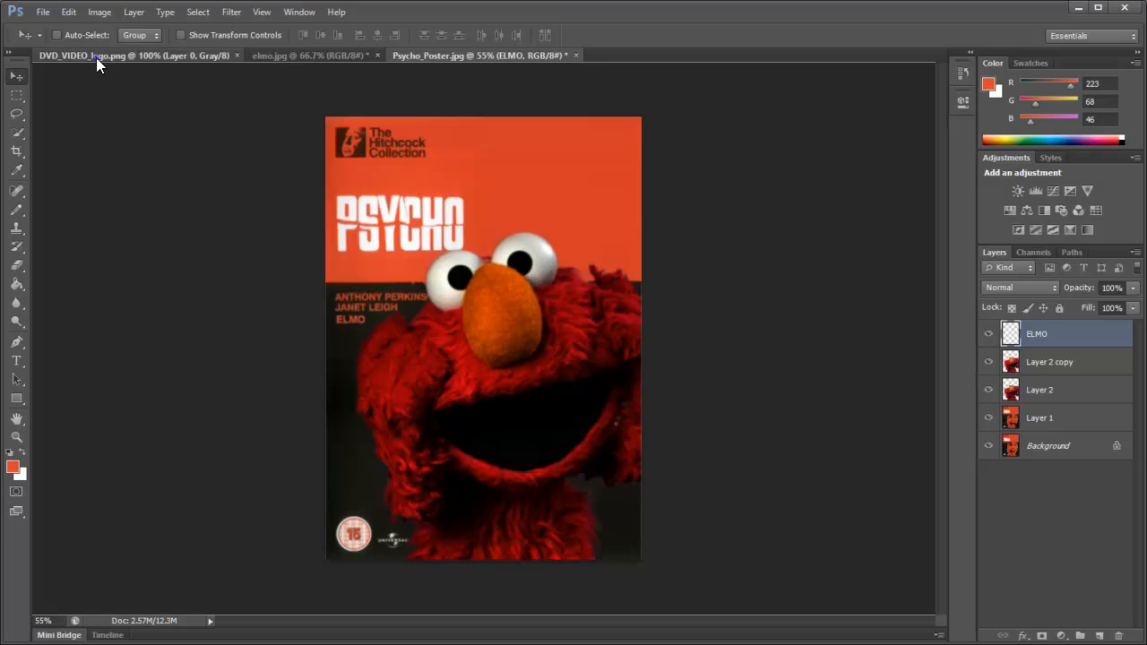
pyautogui.hotkey('ctrl', 'd')
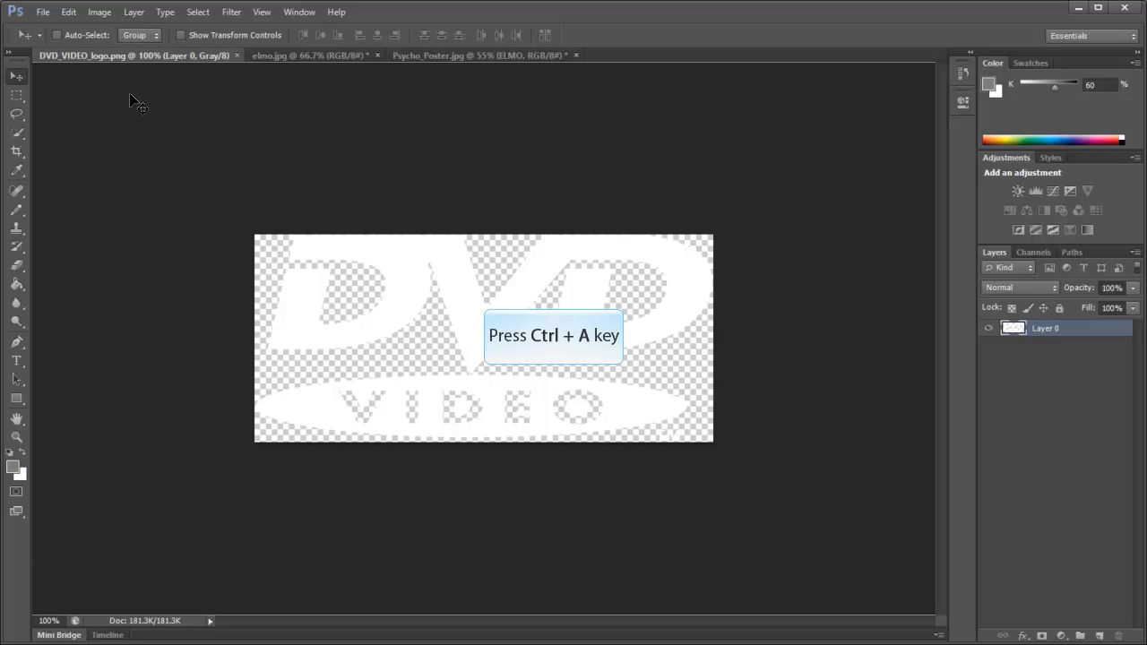
pyautogui.hotkey('ctrl', 'a')
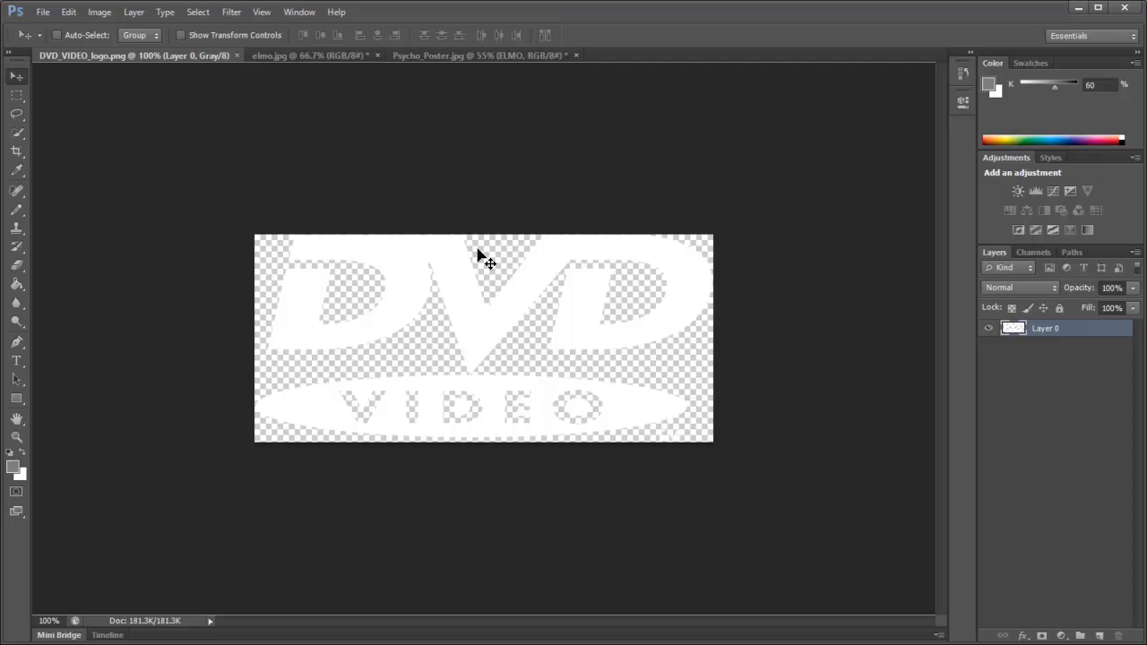
pyautogui.hotkey('ctrl', 'a')
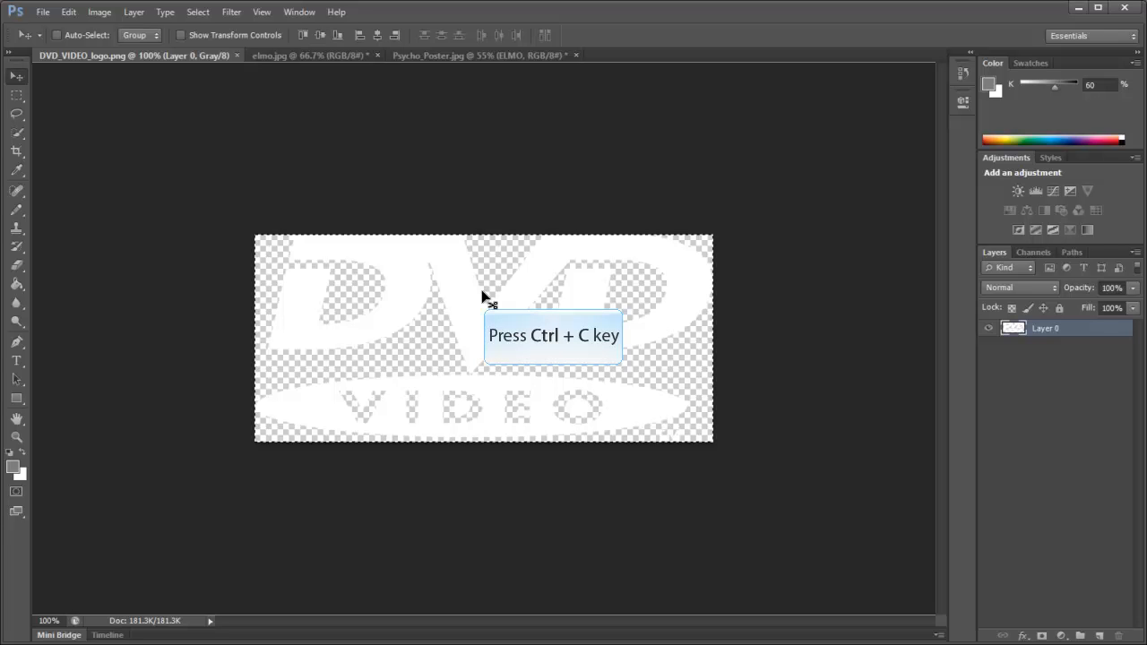
pyautogui.hotkey('ctrl', 'c')
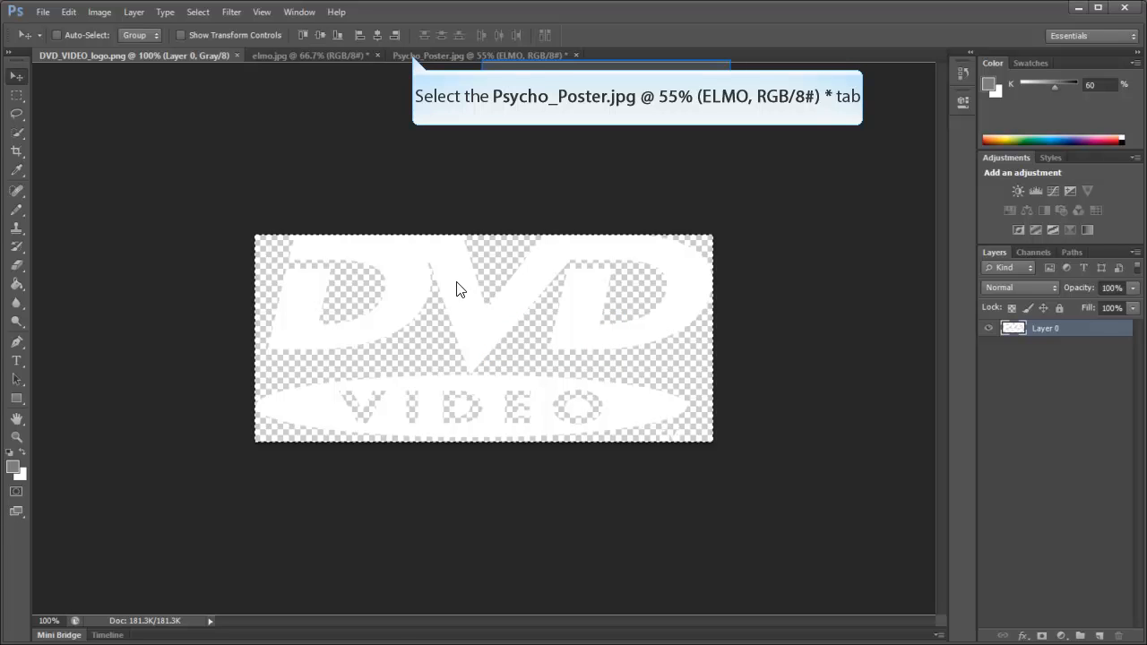
pyautogui.click(412, 54)
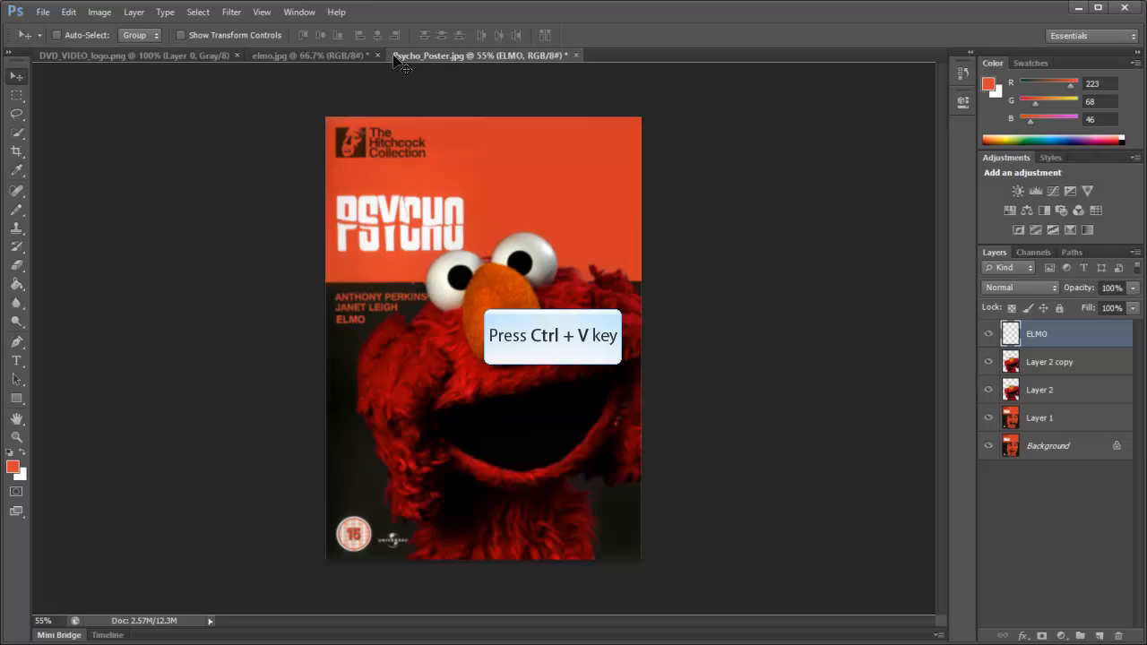
pyautogui.hotkey('ctrl', 'v')
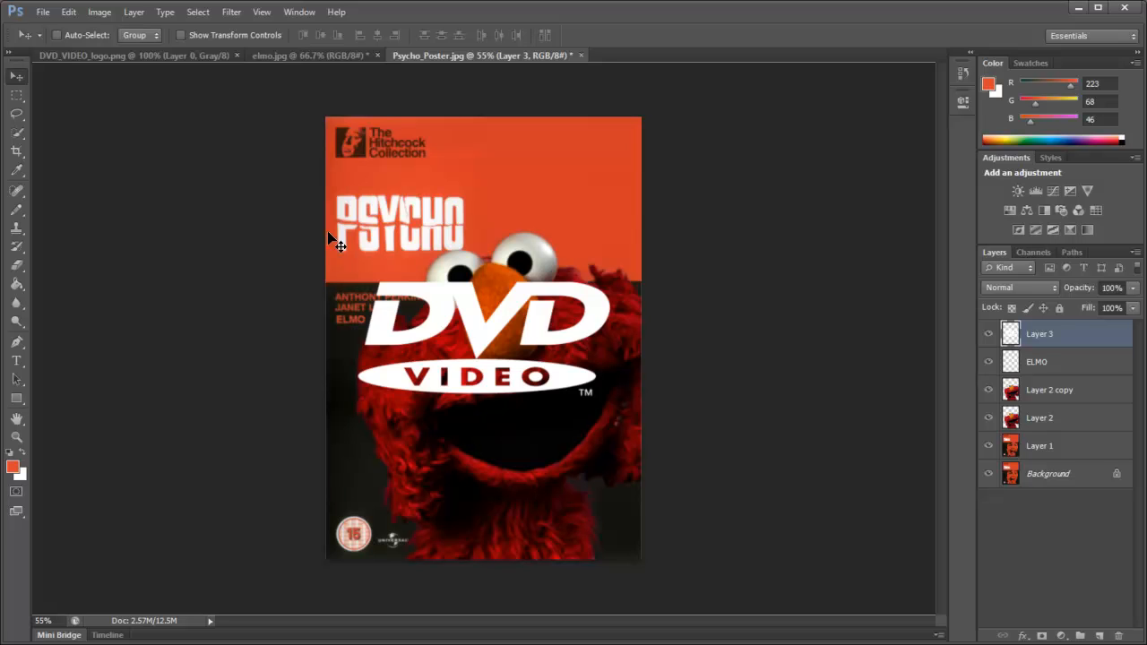
# Scale the DVD logo to about 18%, place it beside the Universal logo at the poster's bottom, and reapply the Blur filter to it
pyautogui.hotkey('ctrl', 't')
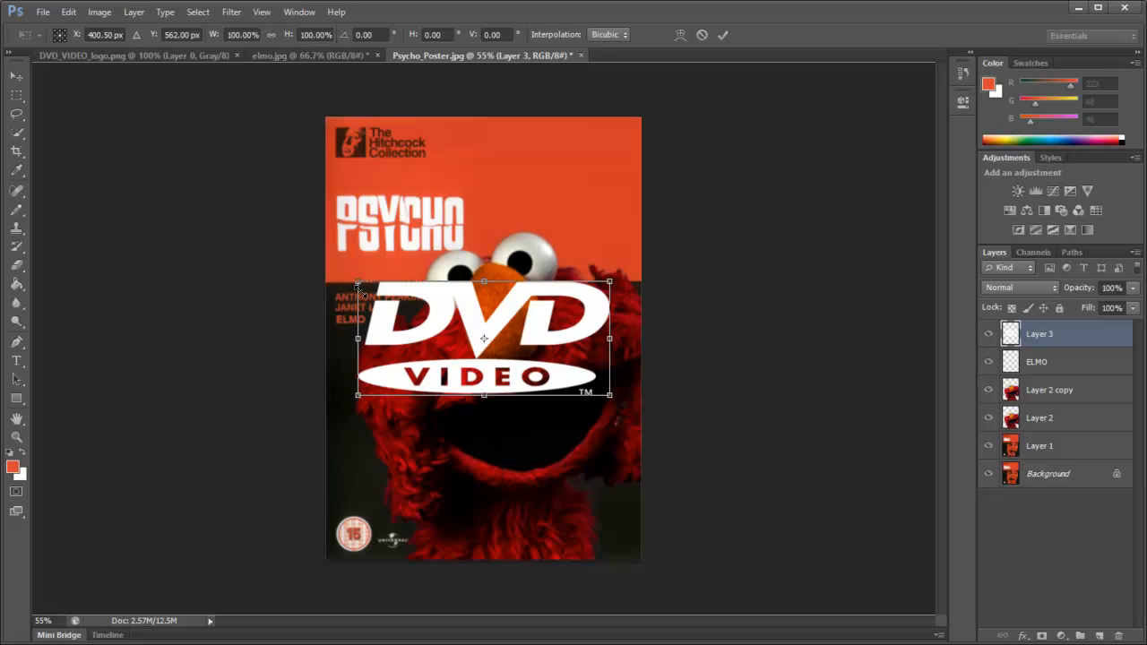
pyautogui.moveTo(357, 282); pyautogui.dragTo(439, 538)
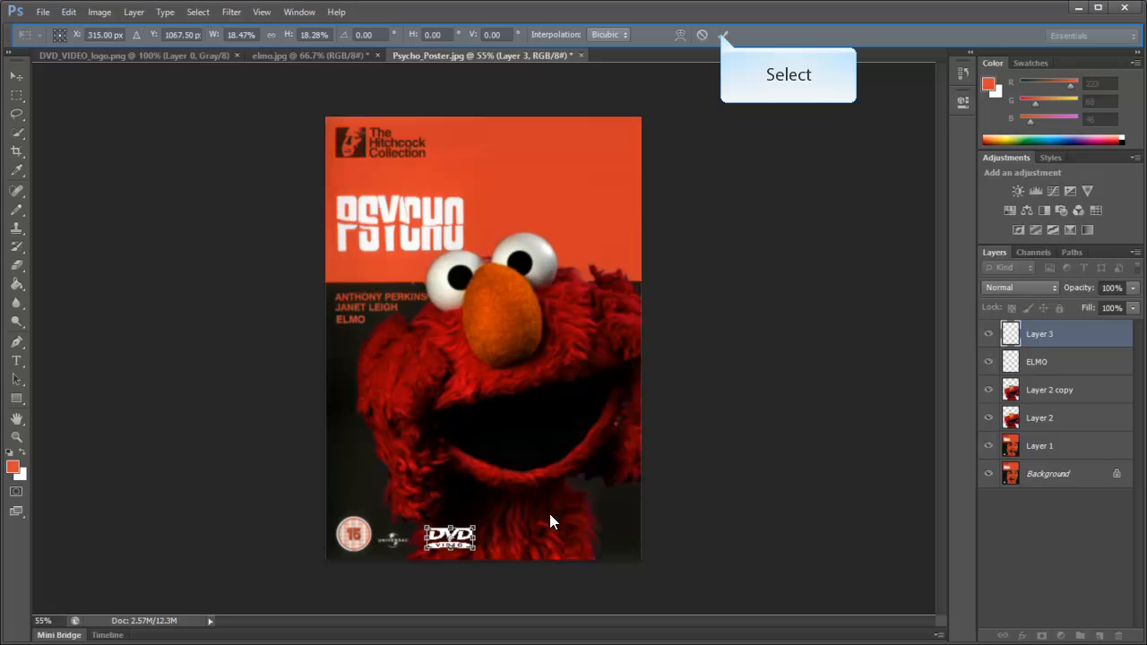
pyautogui.click(722, 35)
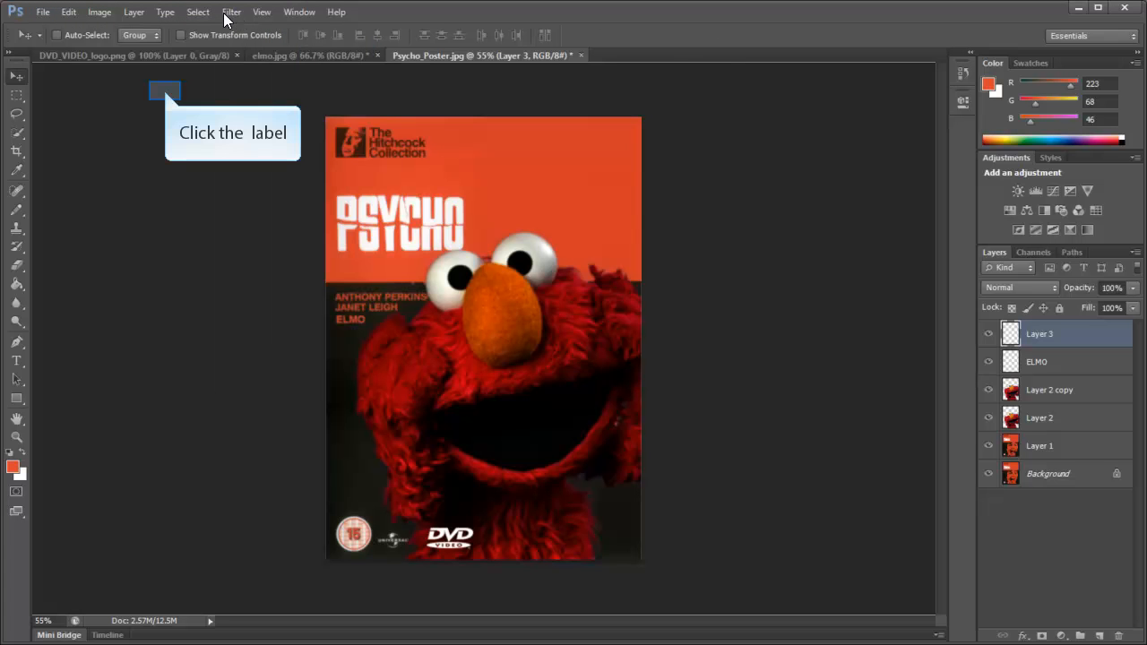
pyautogui.click(167, 94)
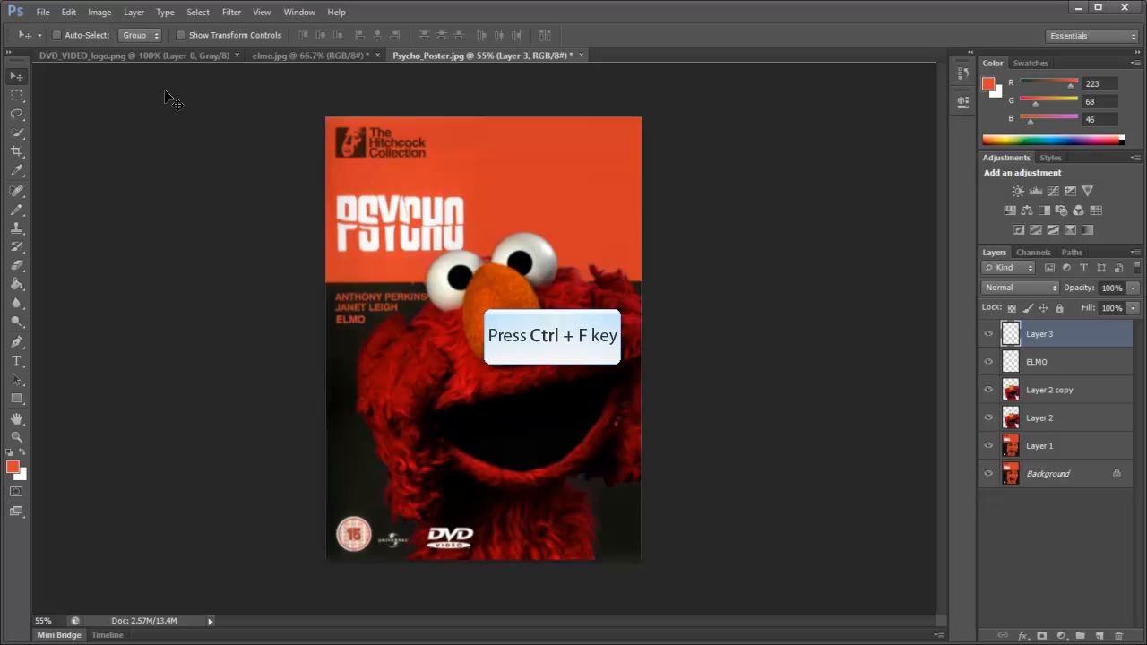
pyautogui.hotkey('ctrl', 'f')
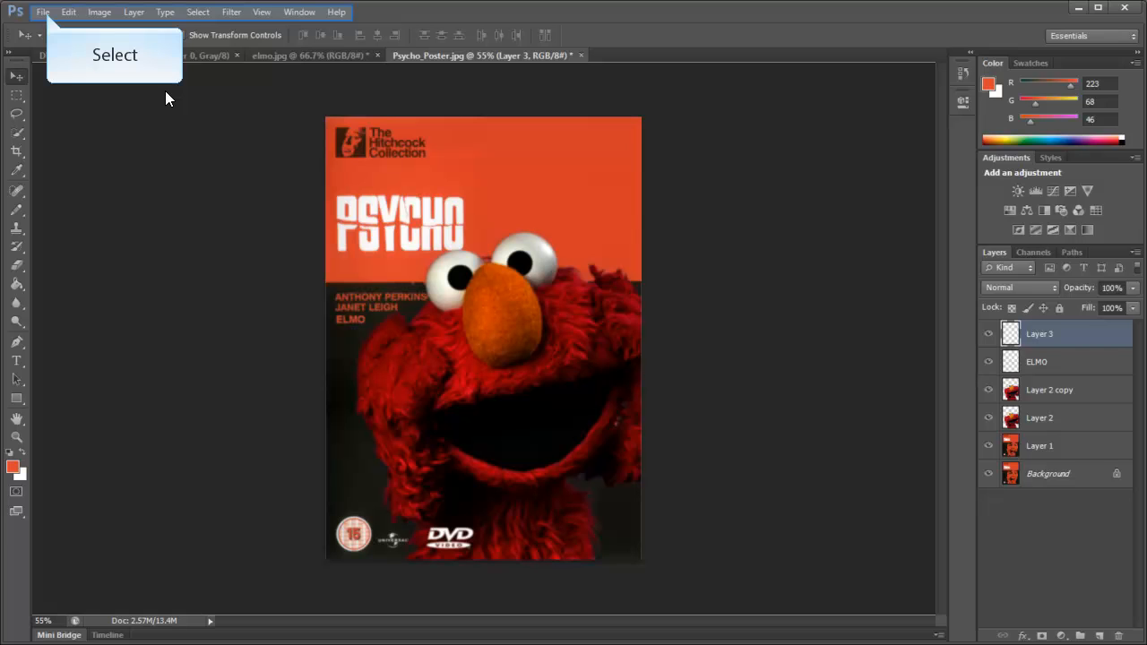
# Save the poster as a layered Photoshop PSD in Stock Images, named with the author's full name plus _latrobe_Parody1, with Maximize Compatibility on
pyautogui.click(42, 12)
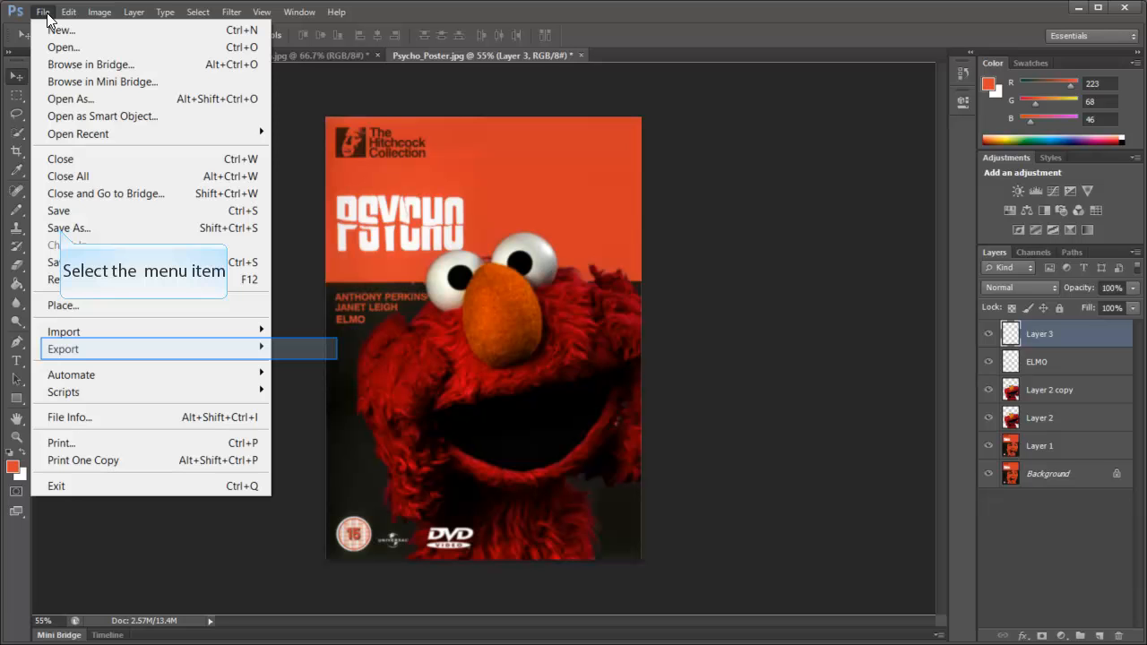
pyautogui.click(60, 228)
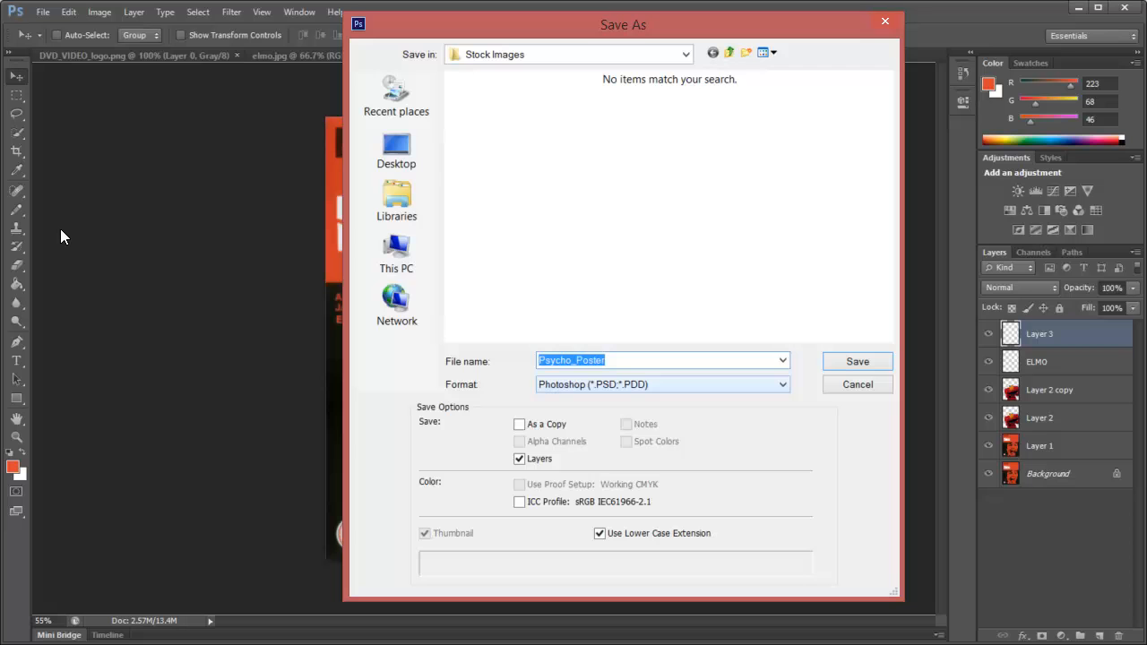
pyautogui.write('vando')
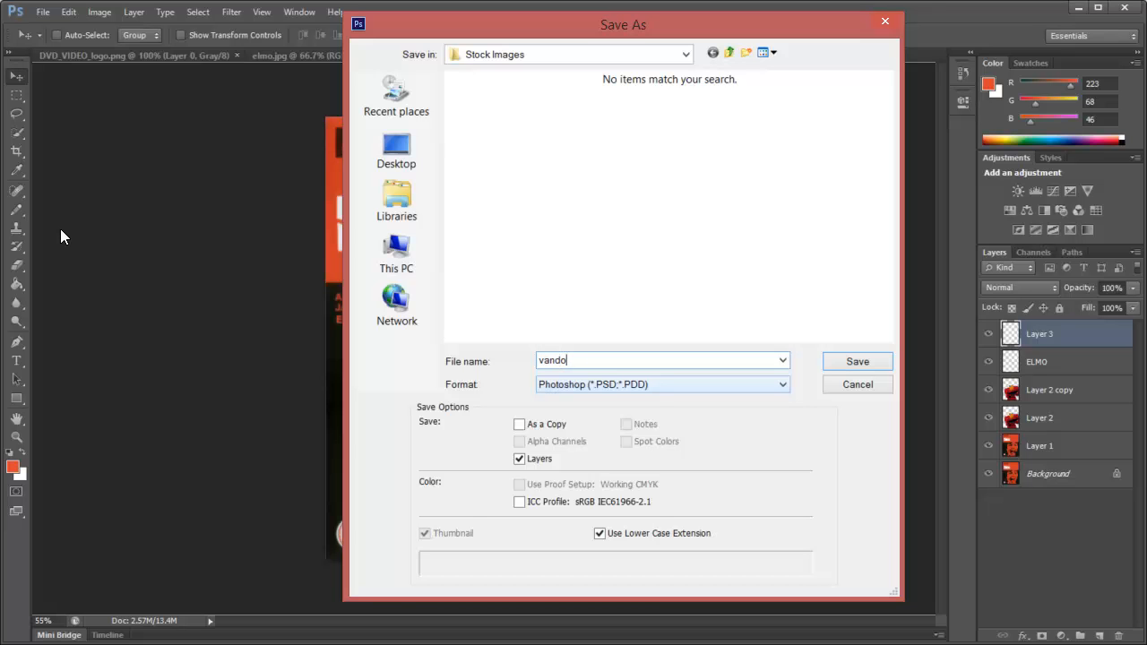
pyautogui.write('mburgh_jason_latrobe_Parody')
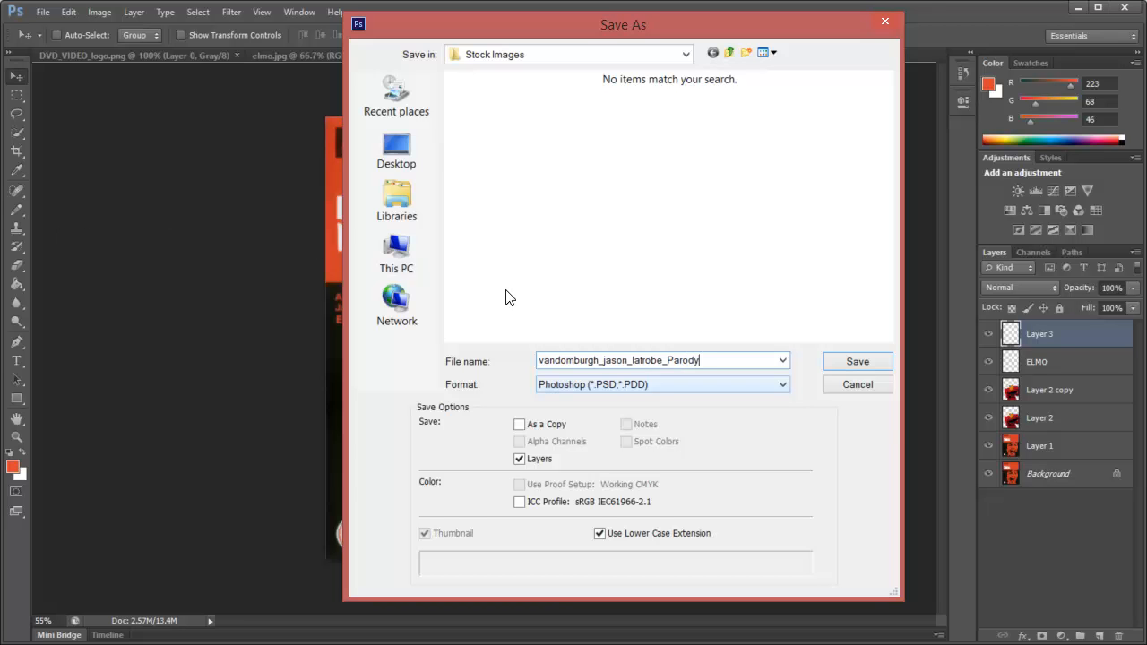
pyautogui.write('1')
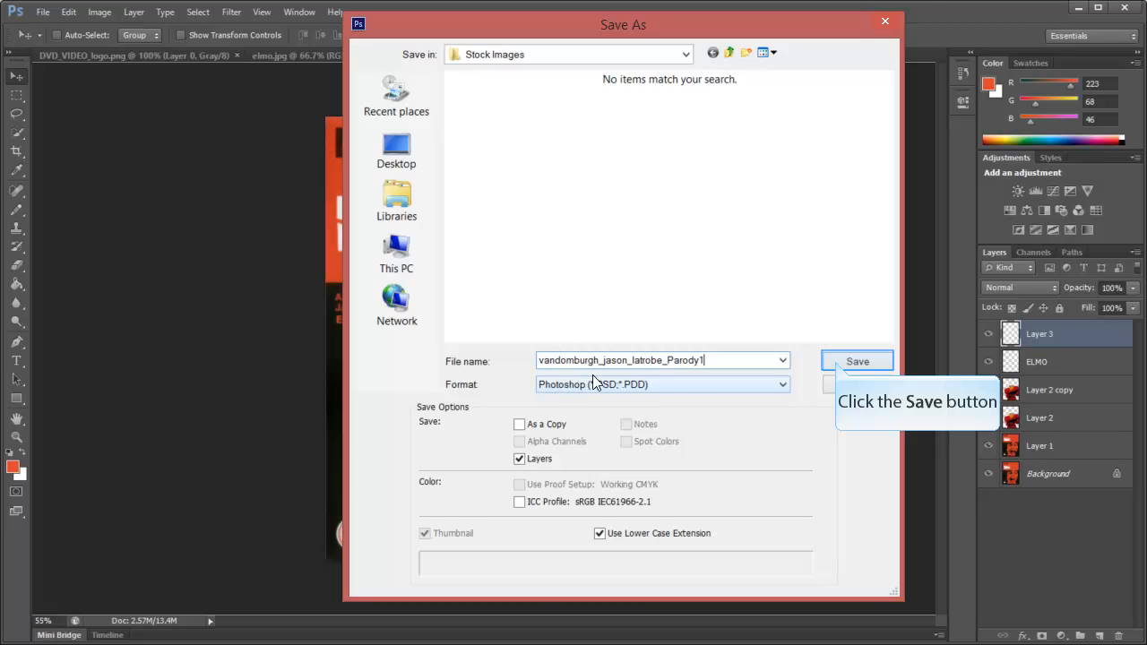
pyautogui.click(836, 367)
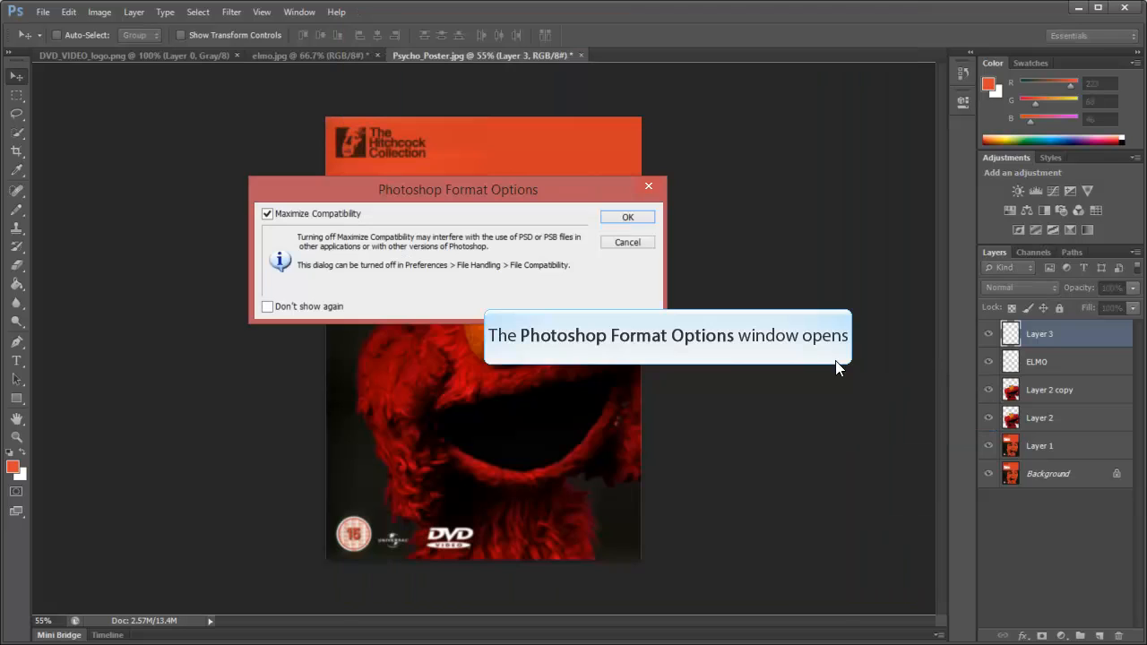
pyautogui.click(612, 190)
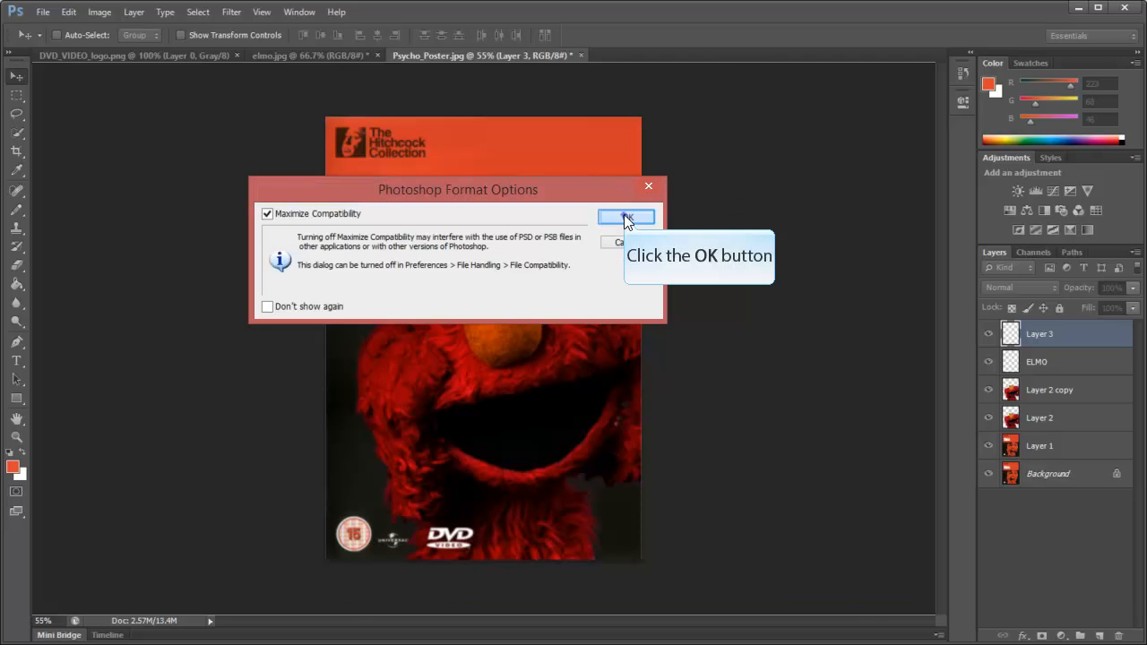
pyautogui.click(623, 215)
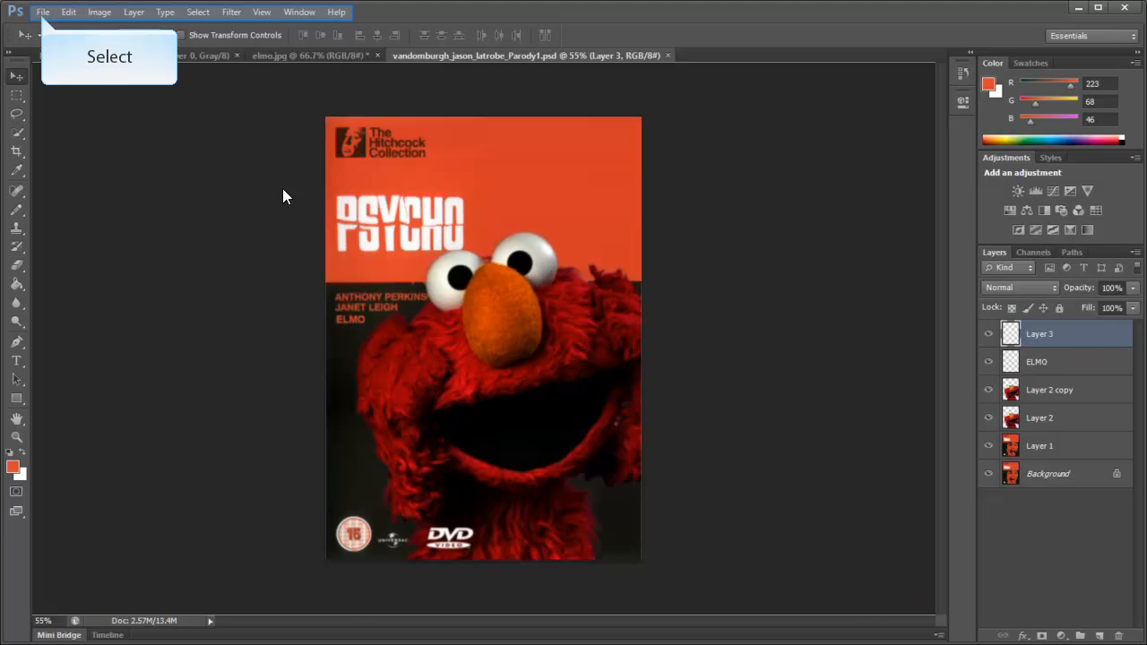
# Save a JPEG copy under the same name in Stock Images at quality 12 (Maximum), Baseline Optimized, and minimize the program window
pyautogui.click(42, 12)
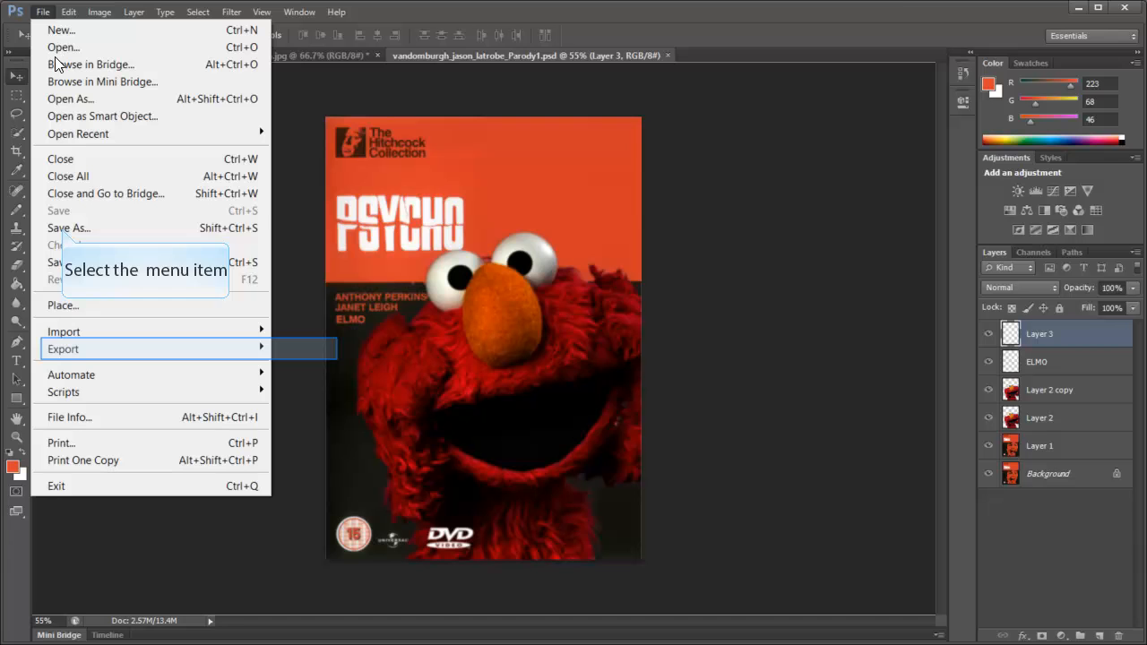
pyautogui.click(62, 228)
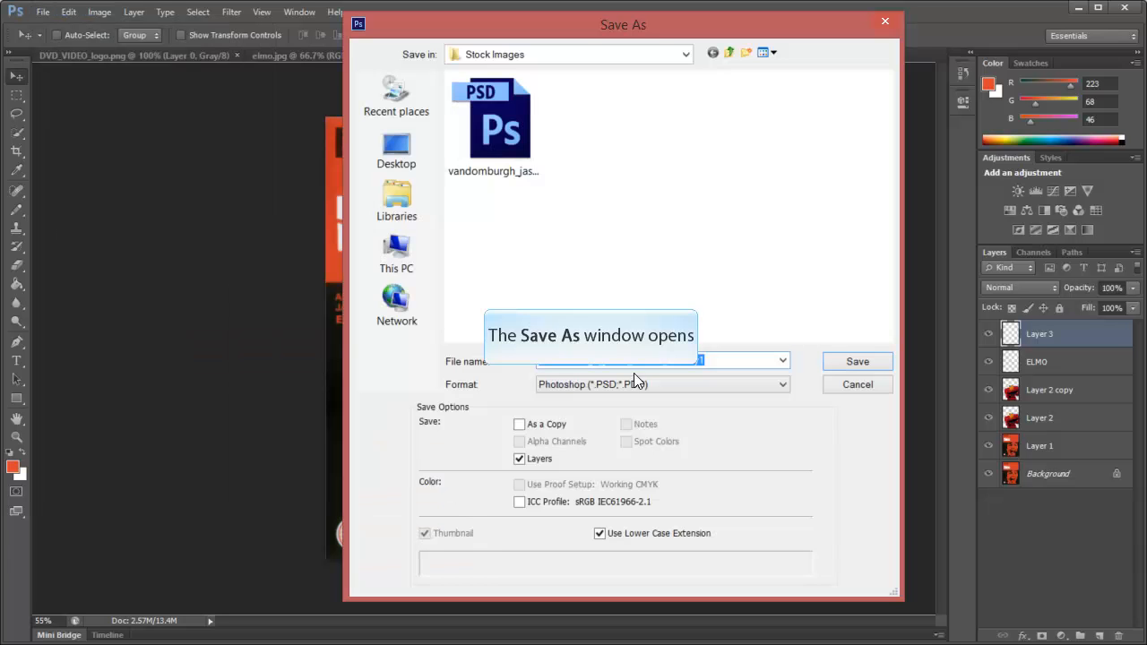
pyautogui.click(780, 384)
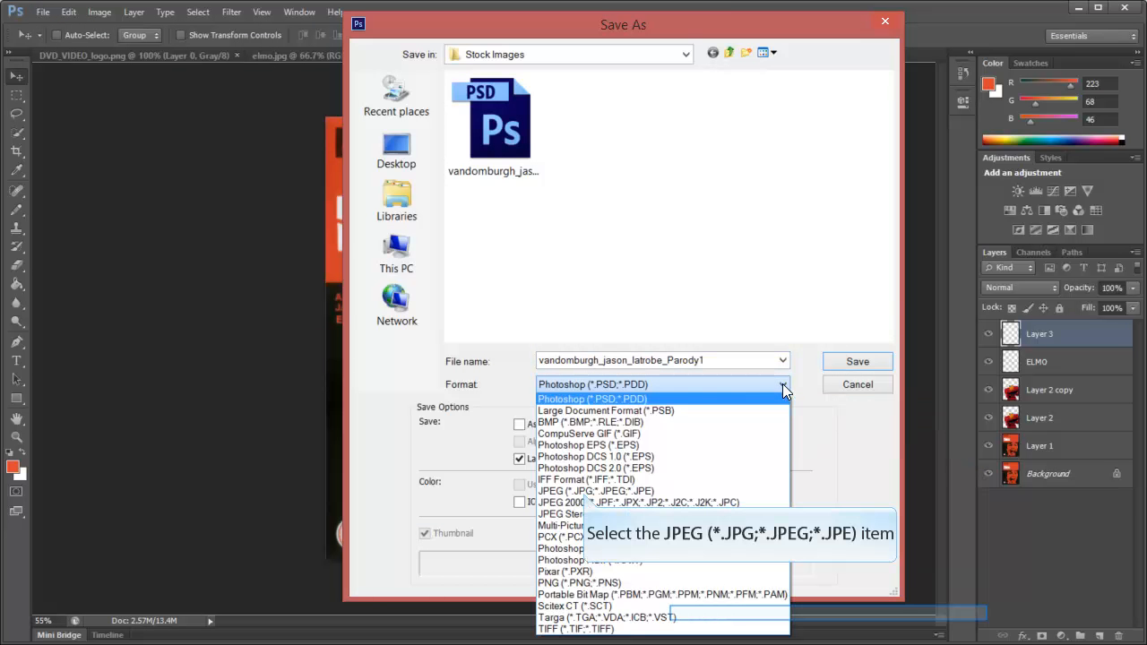
pyautogui.click(587, 491)
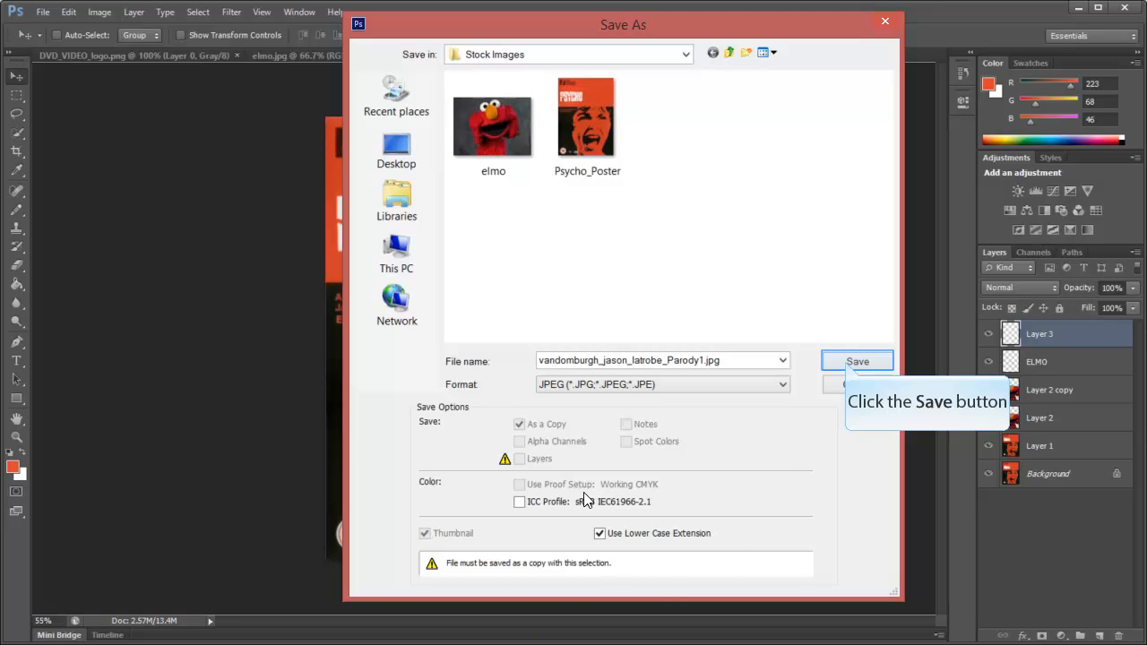
pyautogui.click(851, 362)
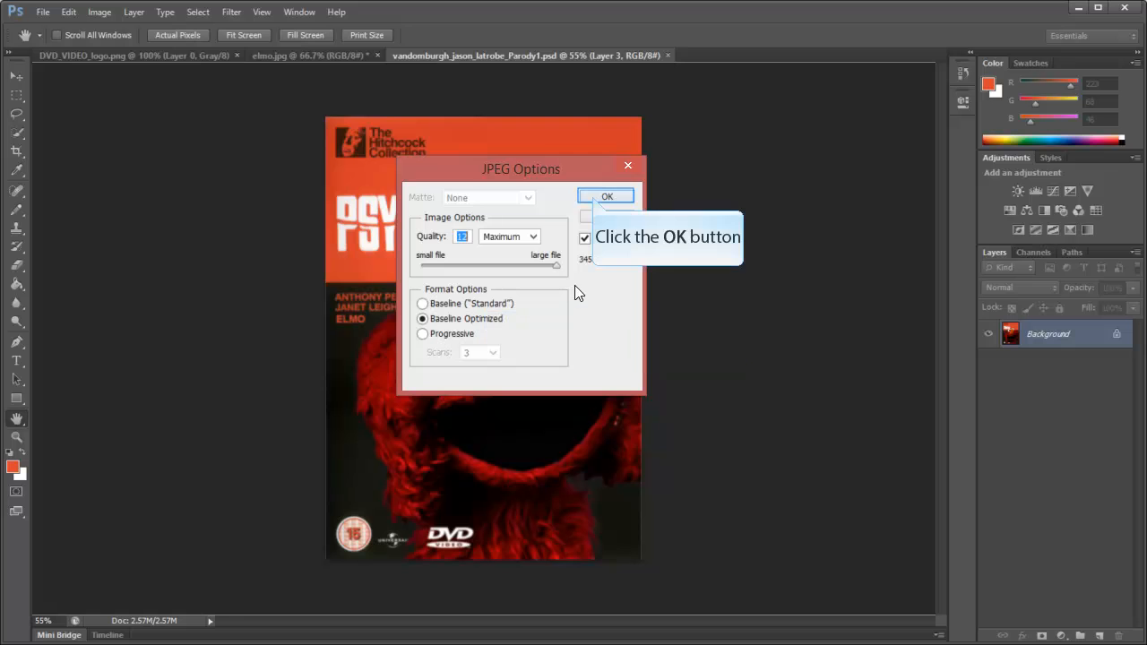
pyautogui.click(594, 196)
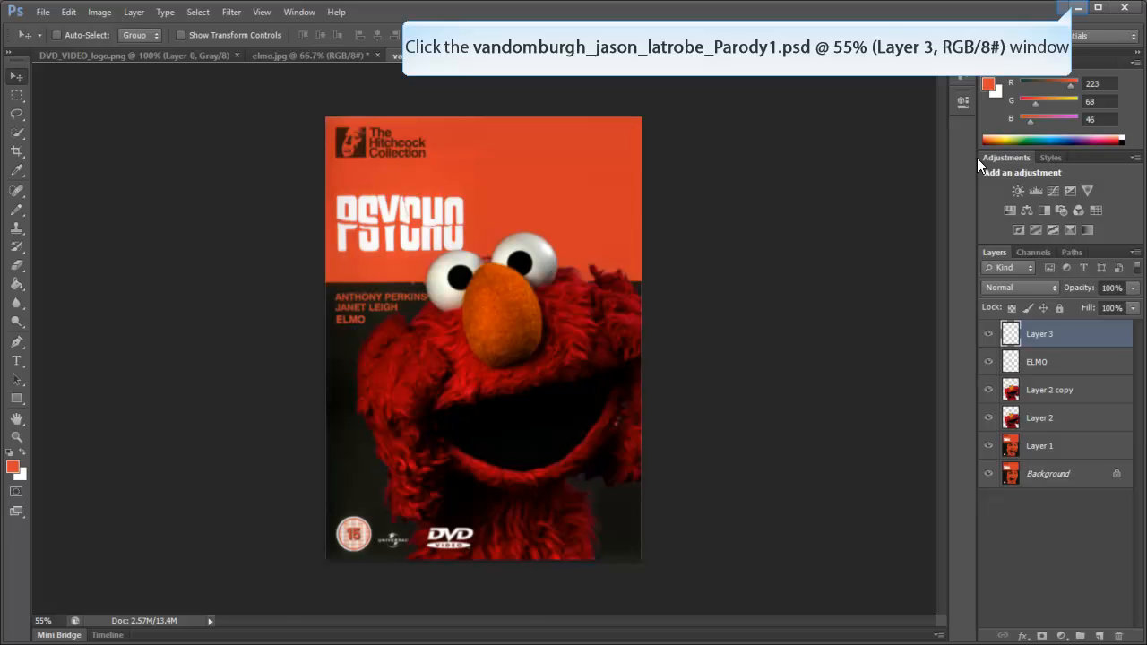
pyautogui.click(1076, 8)
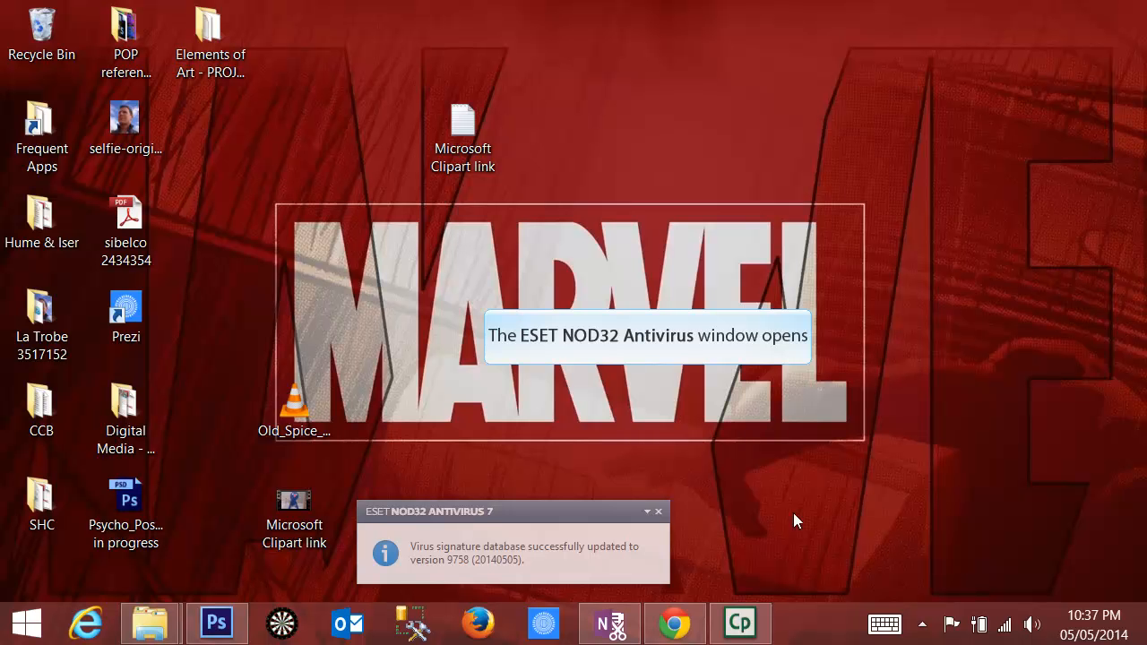